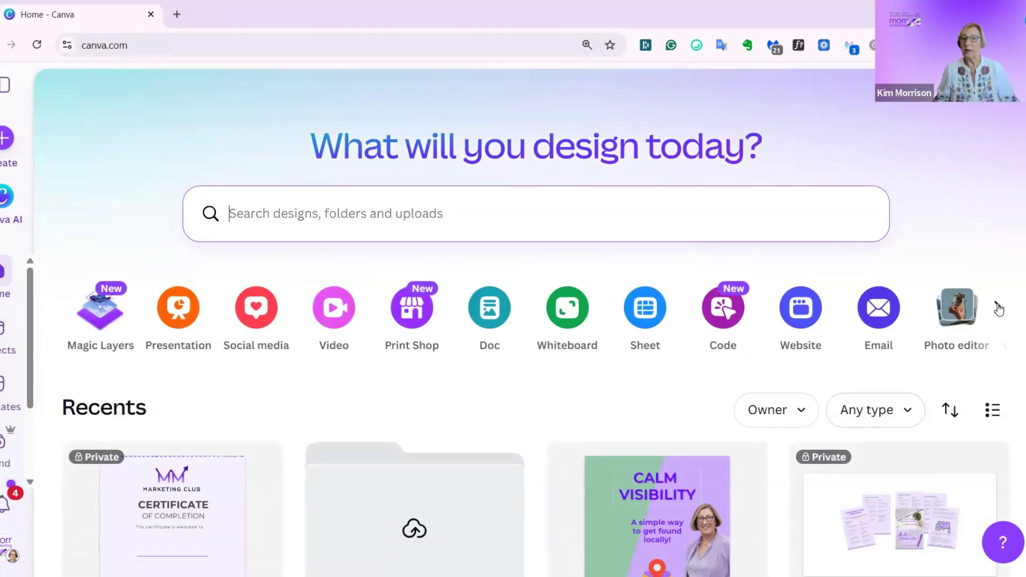
Upload the three testimonial images from the Desktop whose file names start with 646401837, 646546649 and 649562064.
left_click(998, 309)
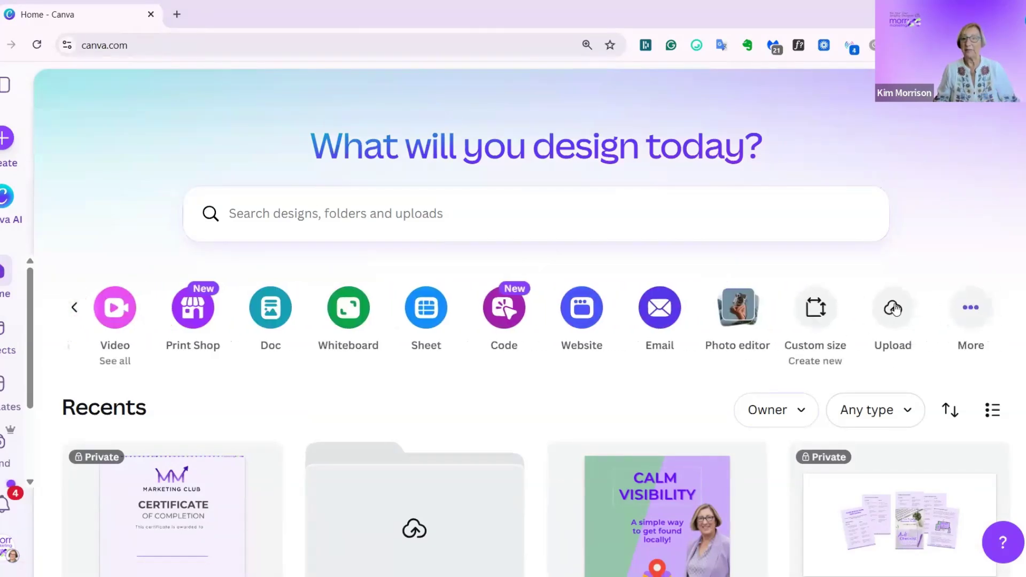
left_click(893, 307)
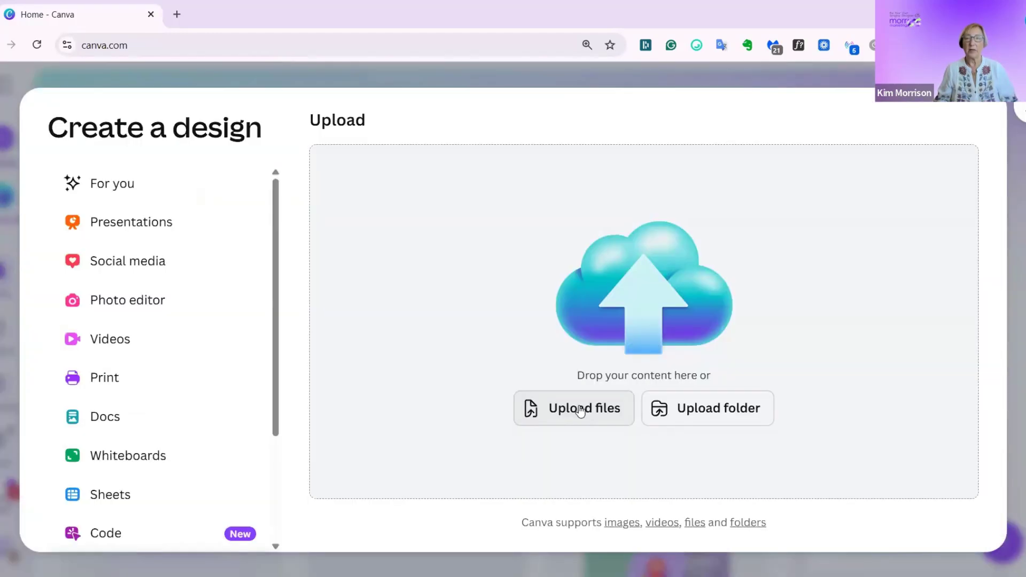
left_click(582, 410)
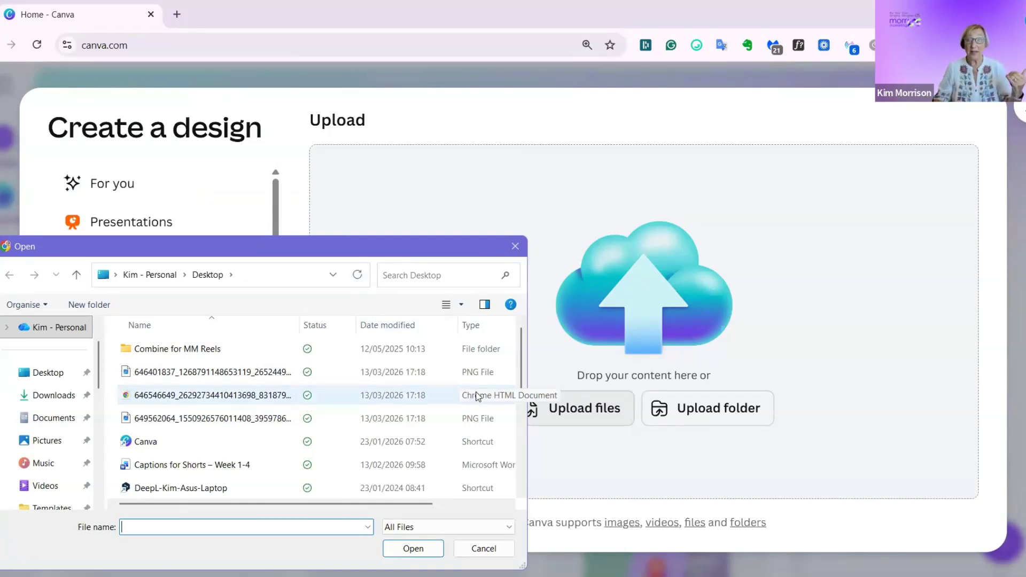
left_click(198, 374)
left_click(210, 419, "shift")
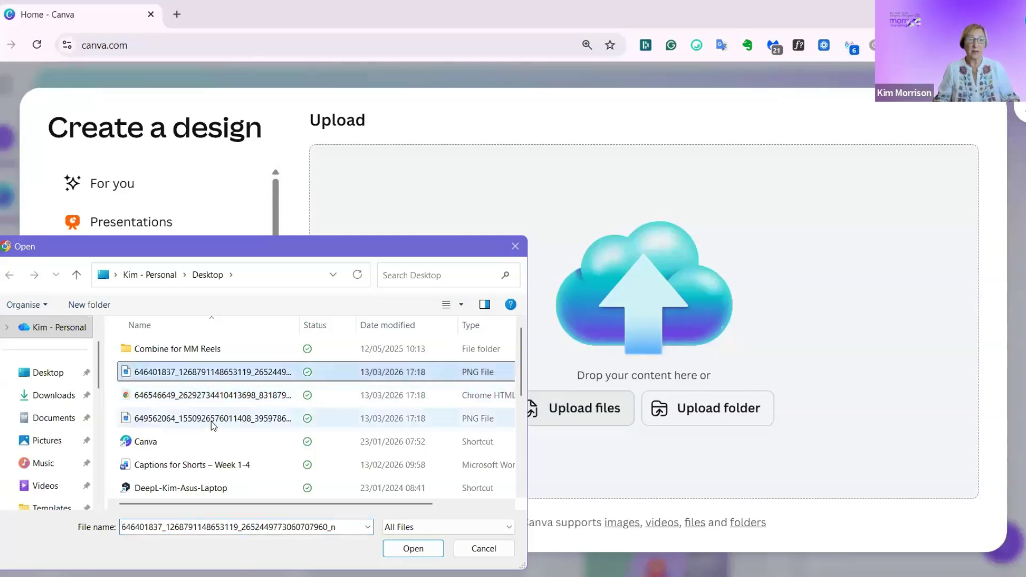
left_click(414, 548)
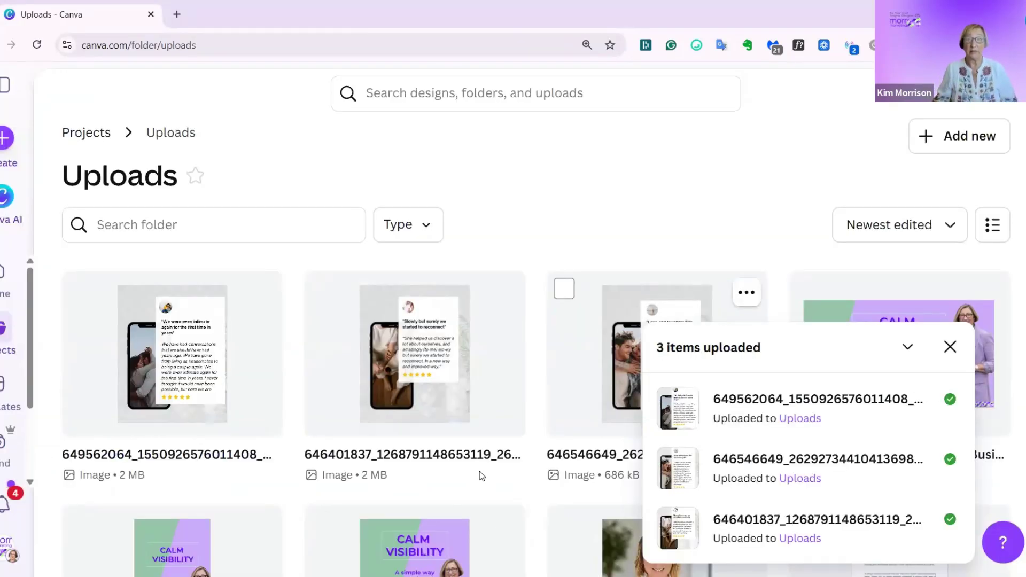
Create a design from the uploaded image starting with 649562064 and split it into editable layers with Magic Layers.
mouse_move(269, 302)
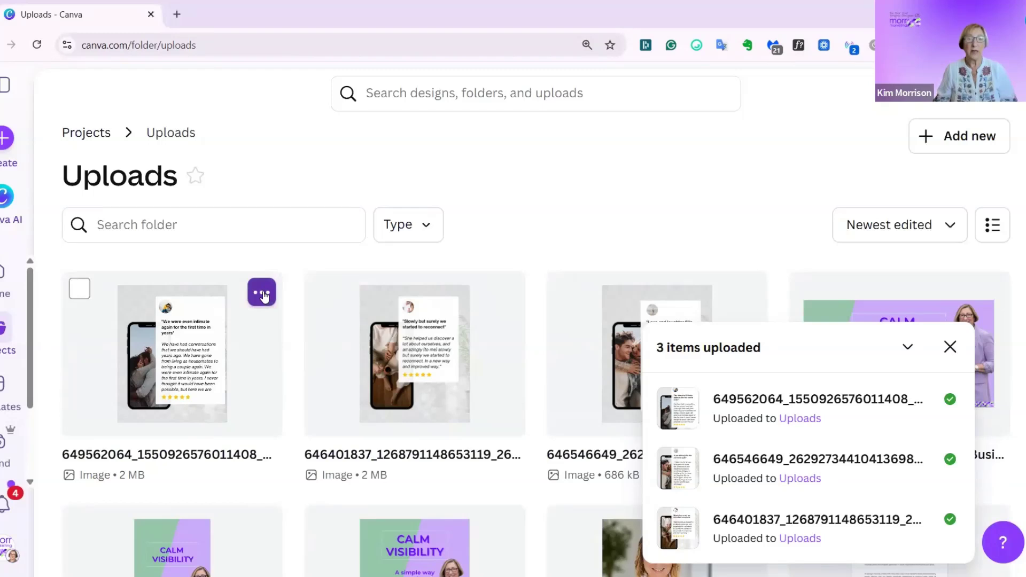
left_click(262, 294)
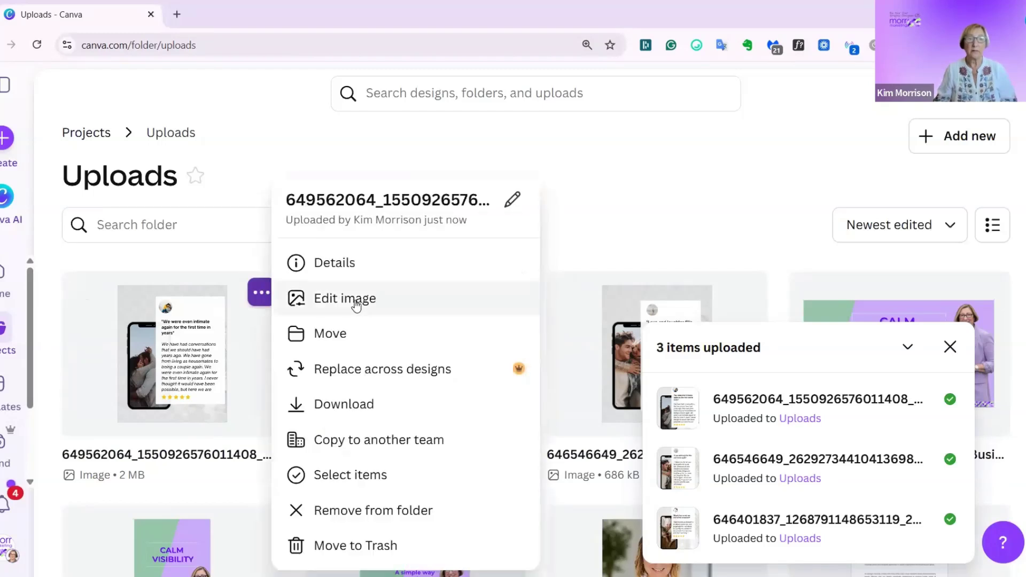
left_click(354, 299)
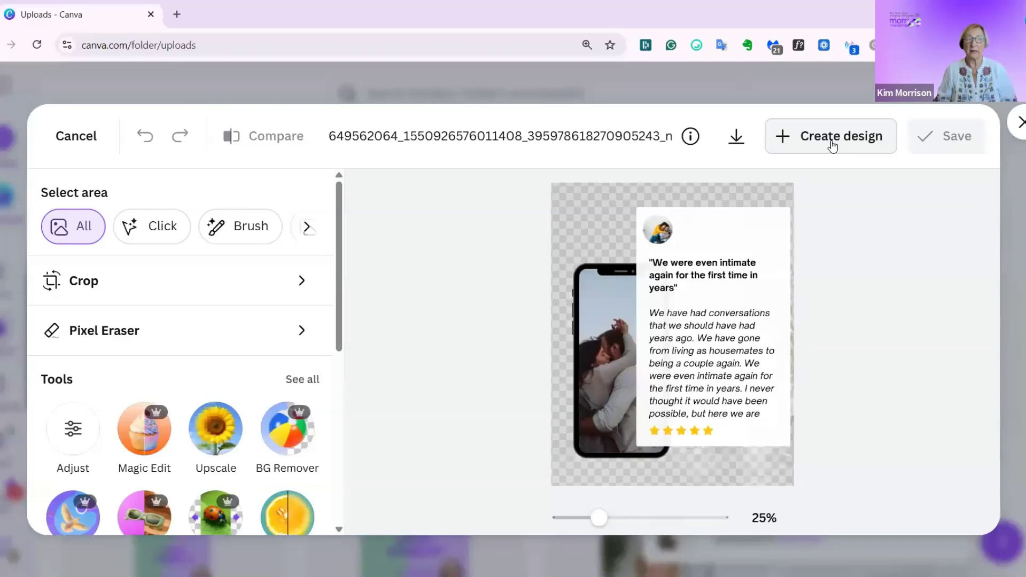
left_click(832, 141)
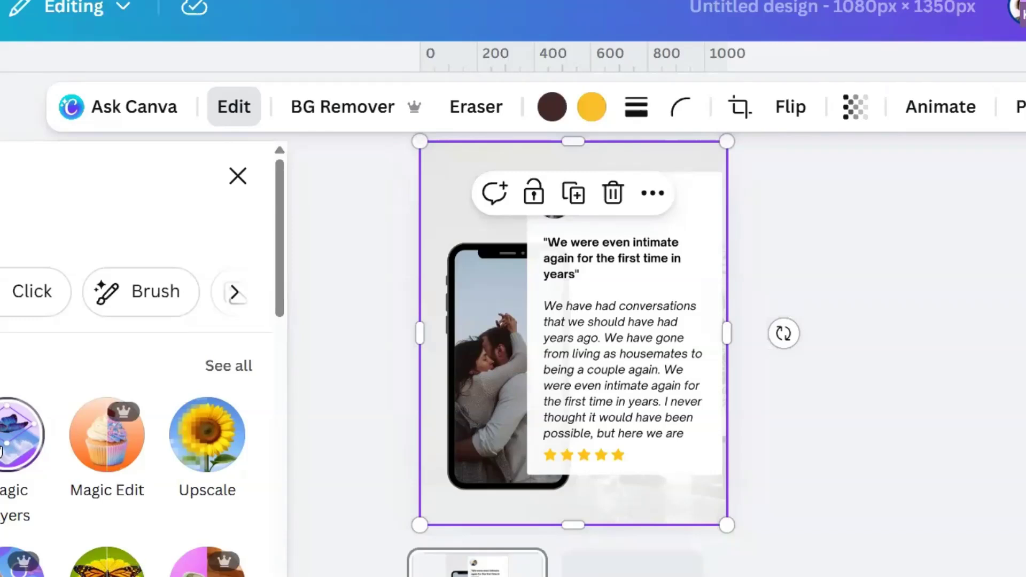
left_click(8, 439)
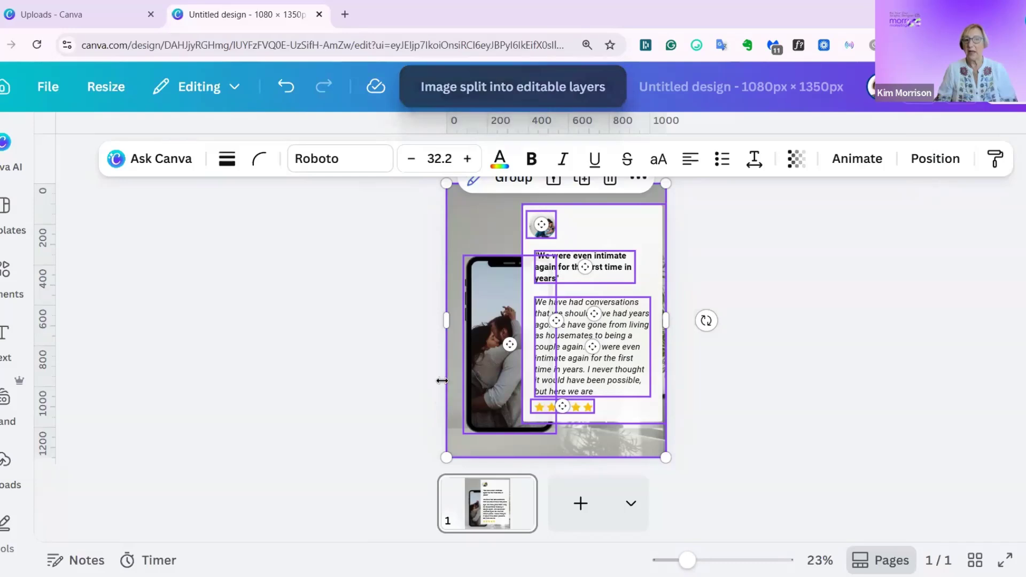
Inspect the separated review text, profile picture and phone layers, and shift the phone image slightly up and to the left.
left_click(568, 353)
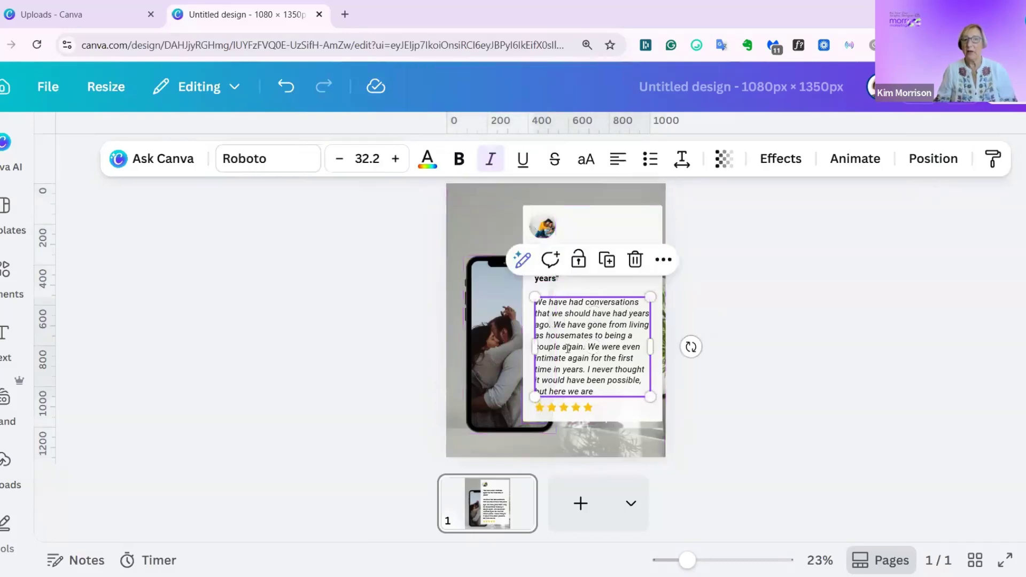
double_click(567, 348)
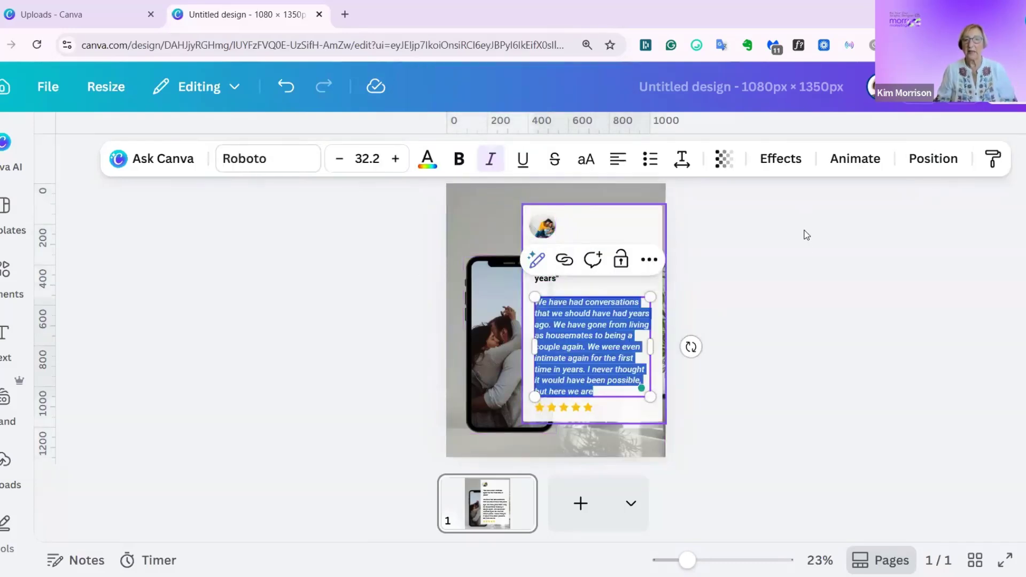
left_click(596, 224)
left_click(543, 227)
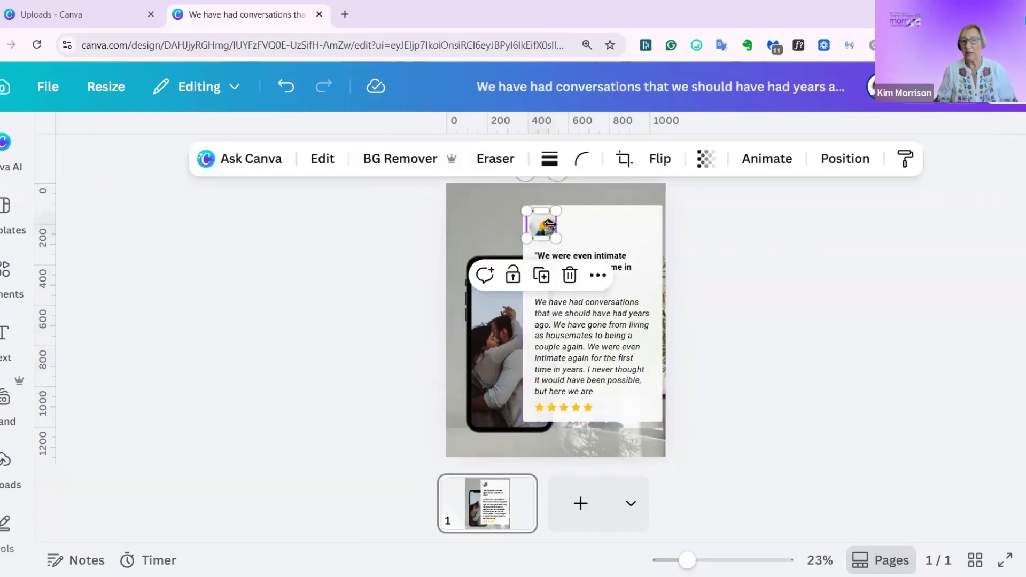
left_click(505, 356)
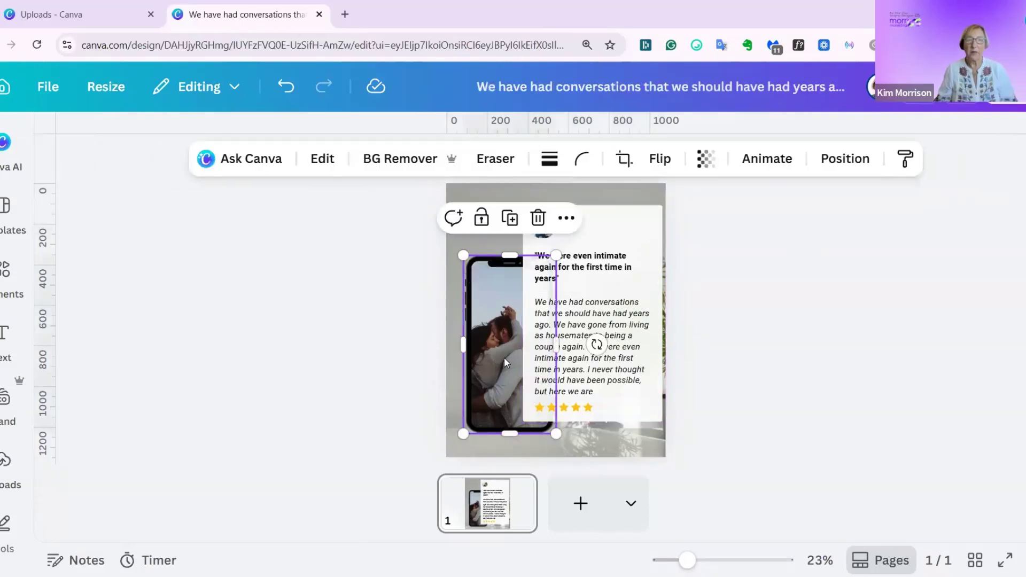
left_click_drag(505, 357, 496, 356)
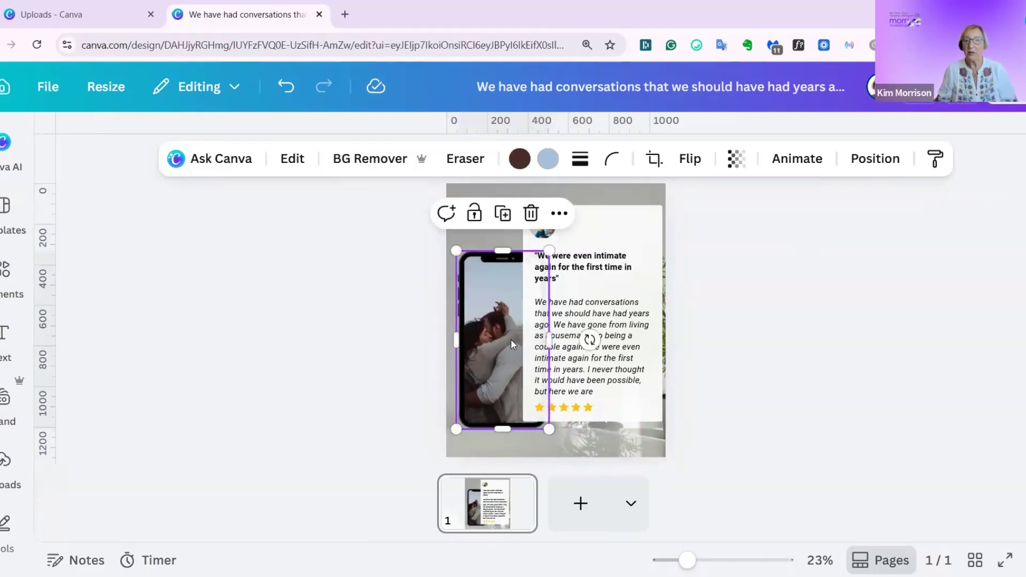
right_click(511, 340)
left_click(497, 339)
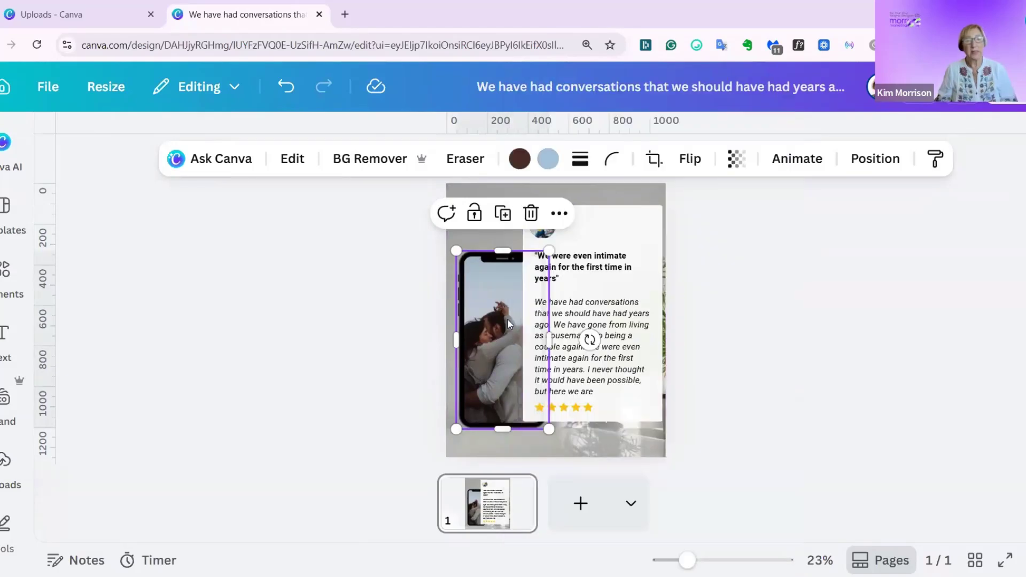
Search the elements for "mobile phone frame" and show only the frames.
left_click(6, 273)
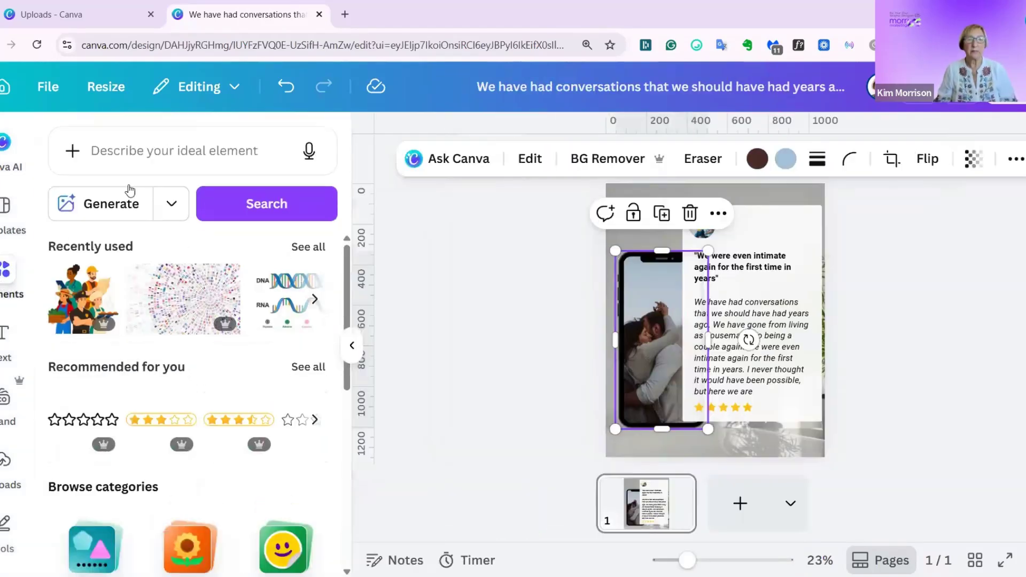
left_click(130, 156)
type("mobile phon")
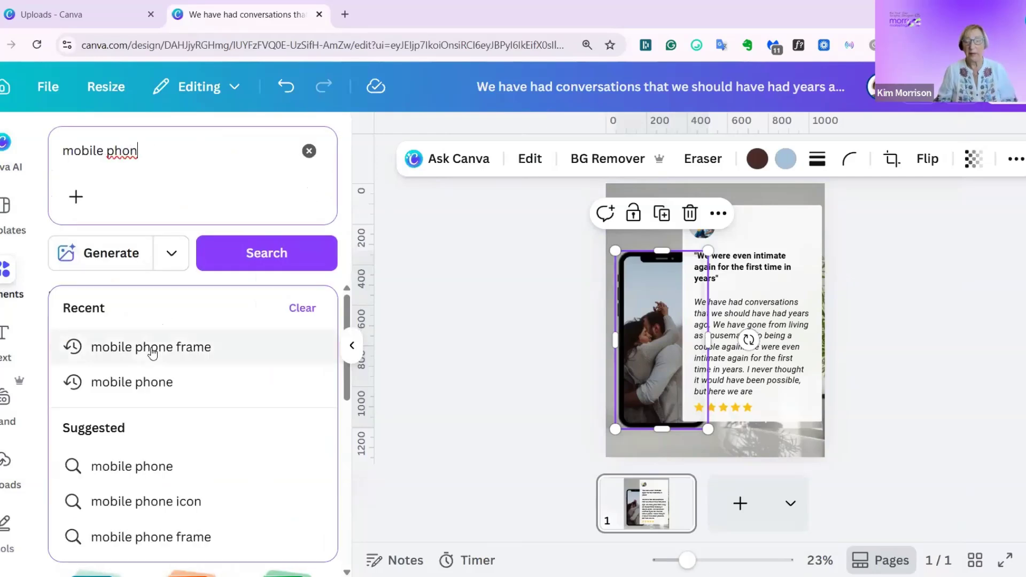
left_click(152, 350)
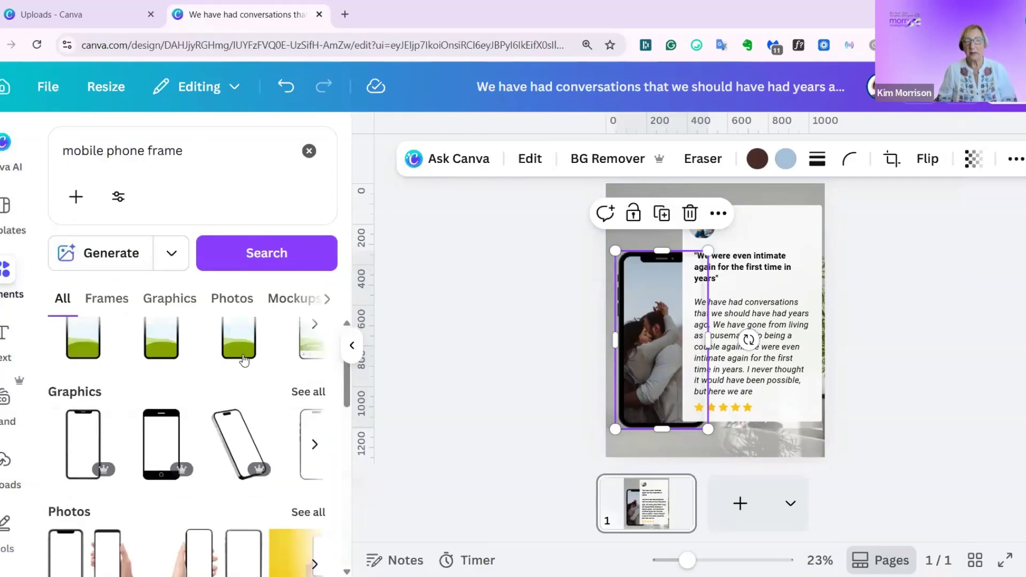
scroll(243, 360, "up", 1)
left_click(298, 342)
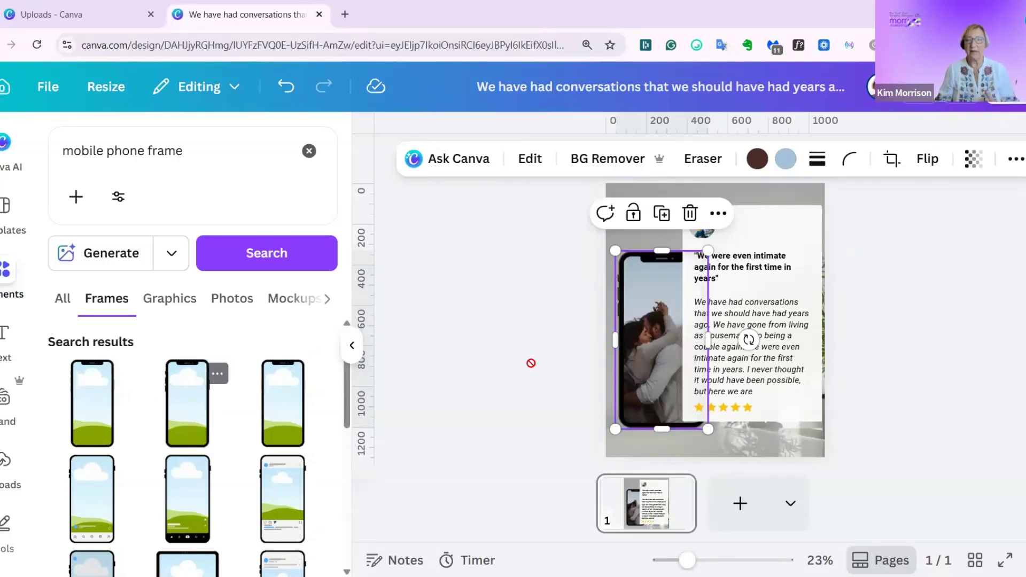
Place a phone frame over the original phone image and size it to about 443 by 877.
left_click_drag(666, 293, 668, 292)
left_click_drag(688, 388, 716, 424)
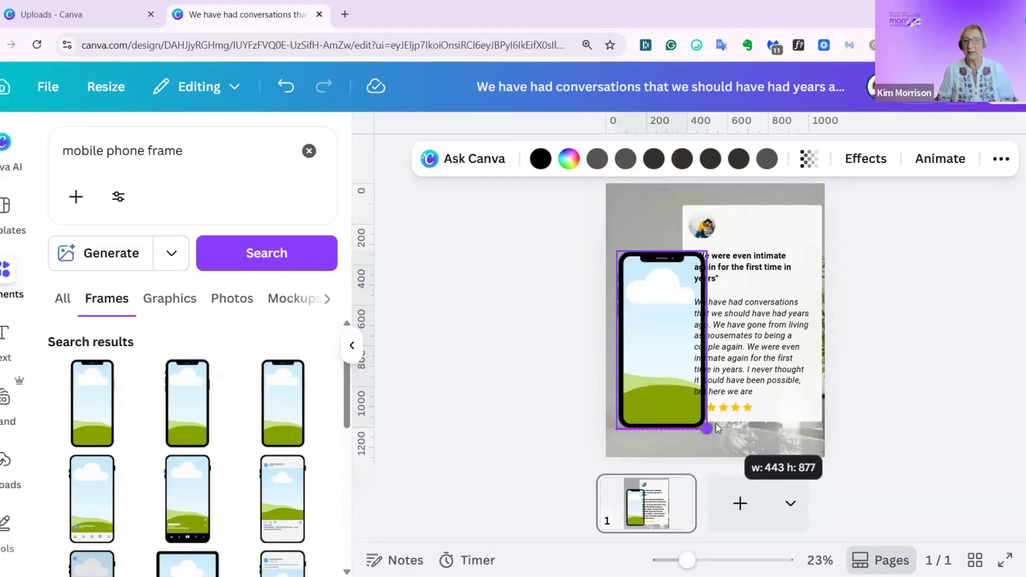
left_click(1015, 346)
Delete the original phone image with the couple from the design's layers.
left_click(763, 188)
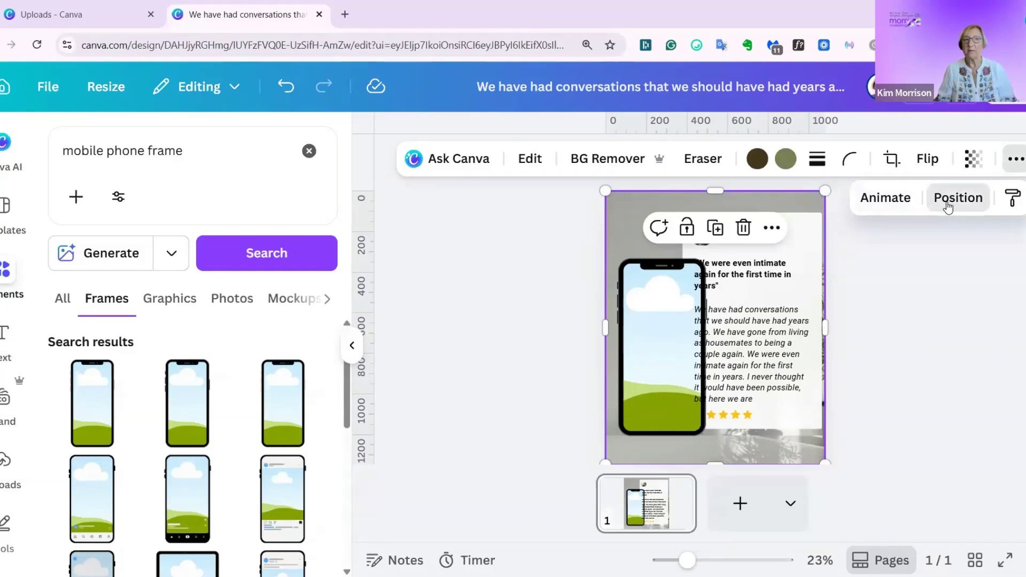
left_click(948, 206)
left_click(270, 188)
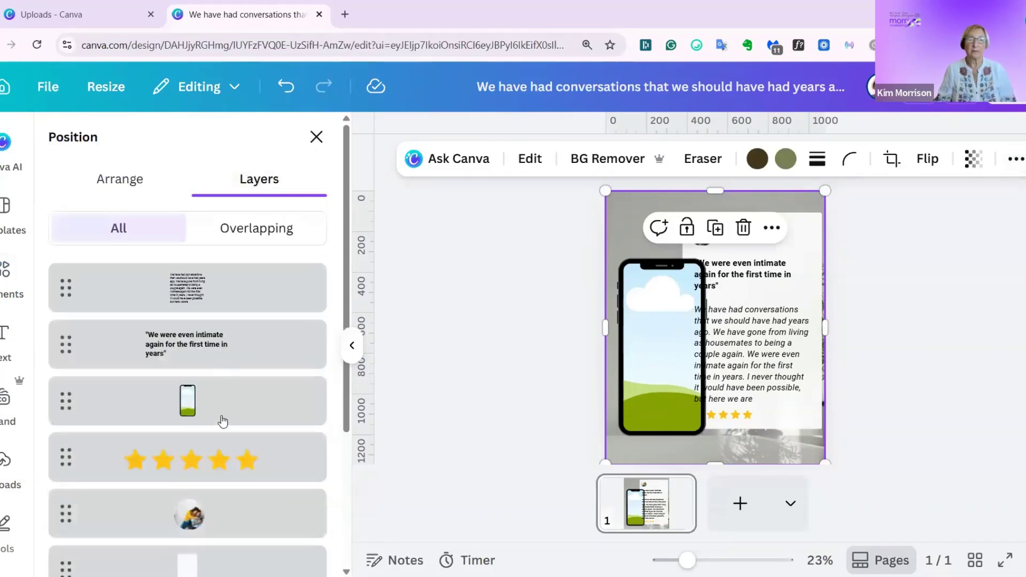
scroll(223, 425, "down", 4)
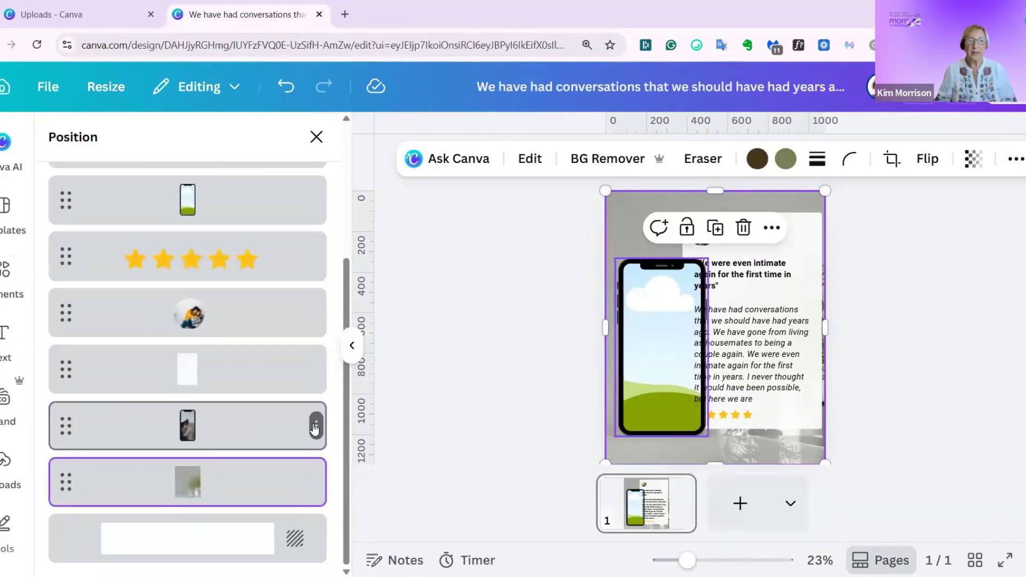
left_click(316, 426)
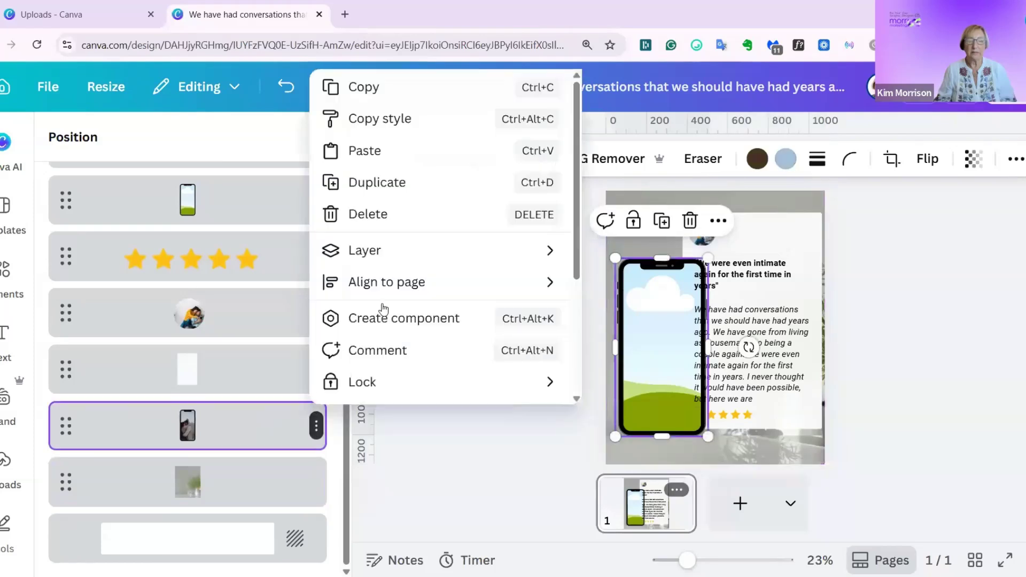
left_click(353, 216)
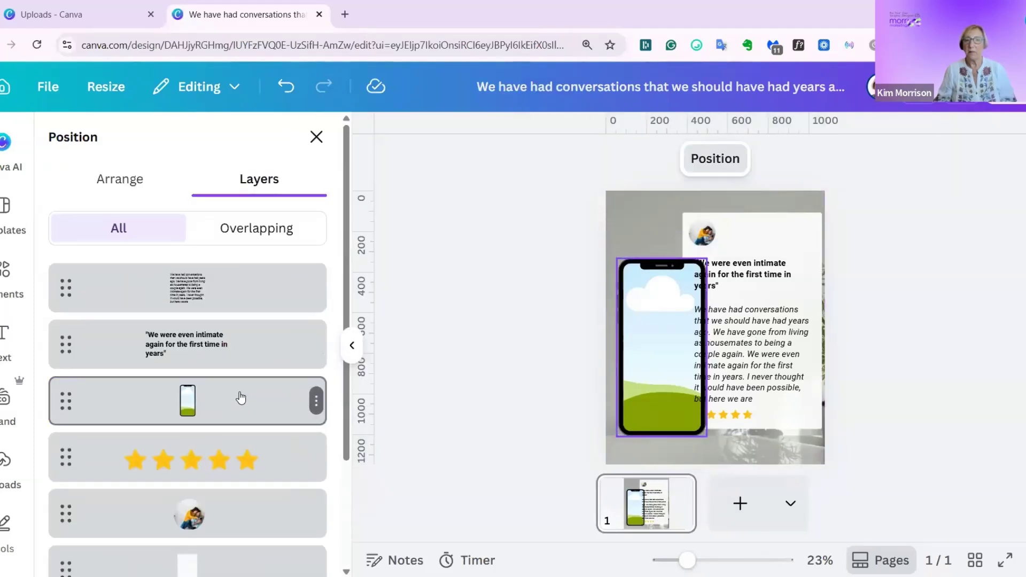
Reorder the layers so the phone frame sits below the gold stars and behind the white testimonial card.
left_click_drag(241, 398, 241, 454)
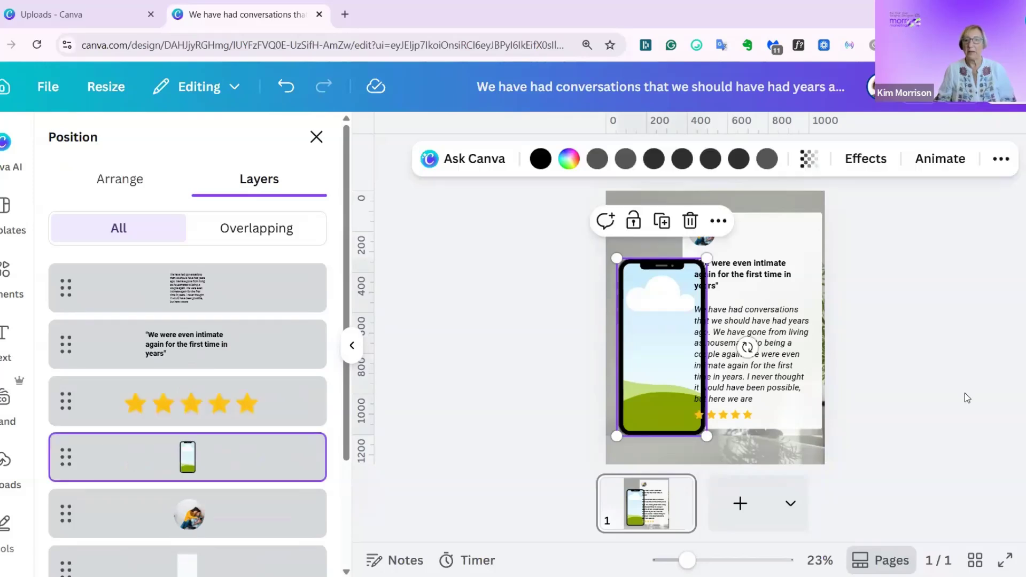
left_click(965, 398)
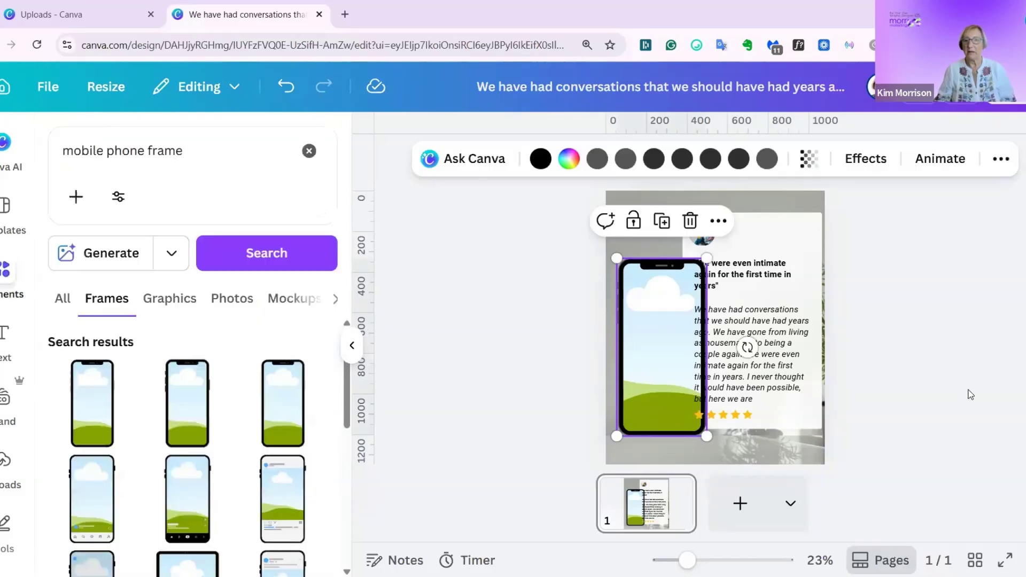
left_click(663, 377)
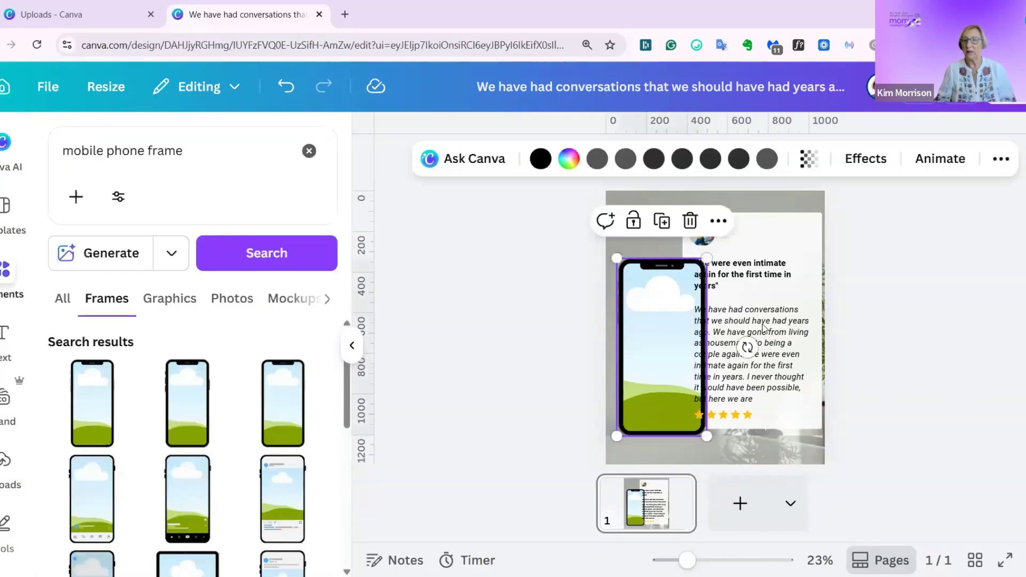
left_click(1000, 158)
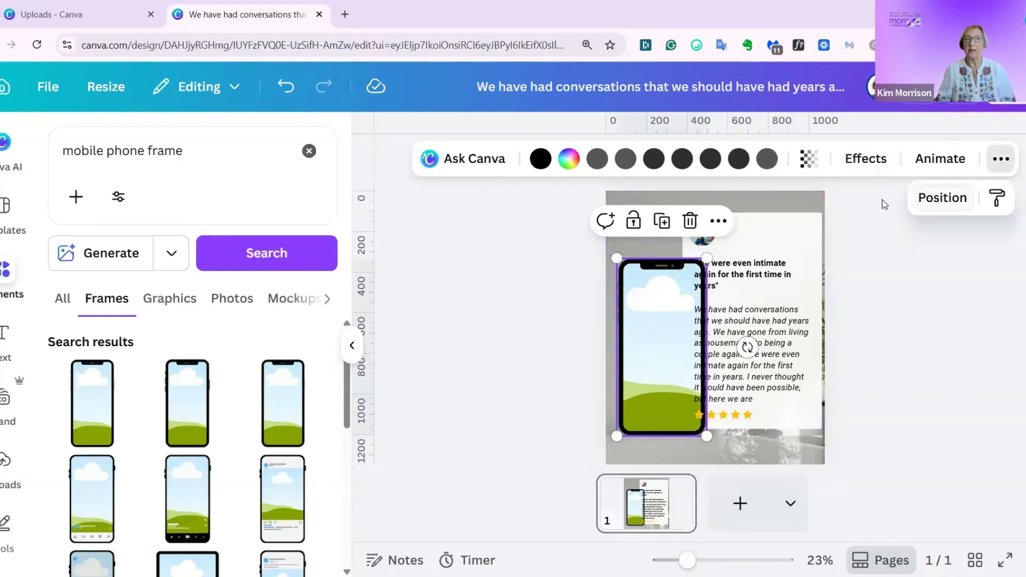
left_click(946, 208)
scroll(240, 432, "down", 3)
left_click_drag(240, 433, 245, 287)
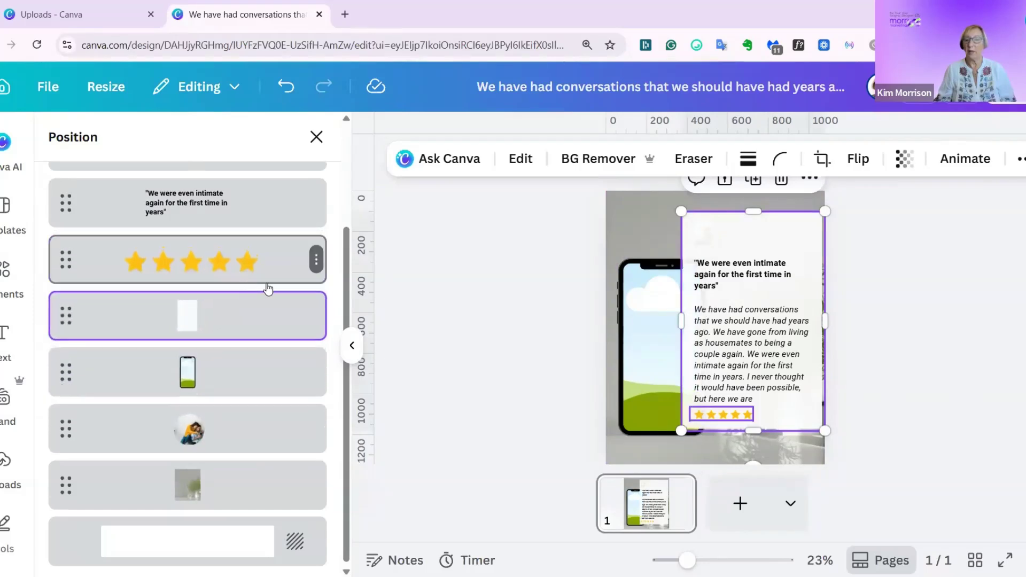
left_click(316, 137)
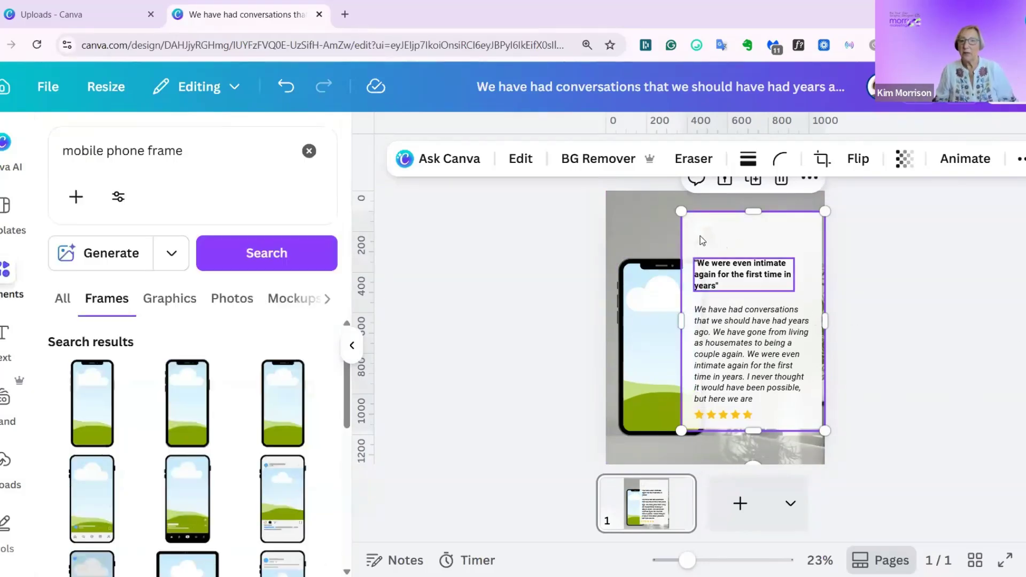
Bring the round profile picture's layer forward to just above the gold stars, in front of the white card.
left_click(1020, 160)
left_click(968, 198)
left_click_drag(227, 446, 231, 258)
left_click_drag(216, 556, 224, 291)
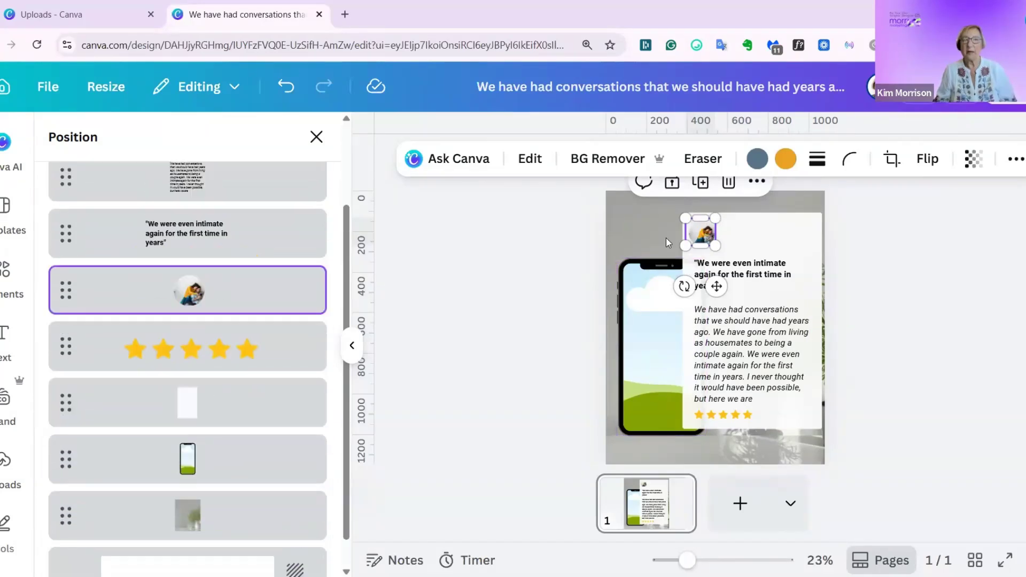
left_click(316, 136)
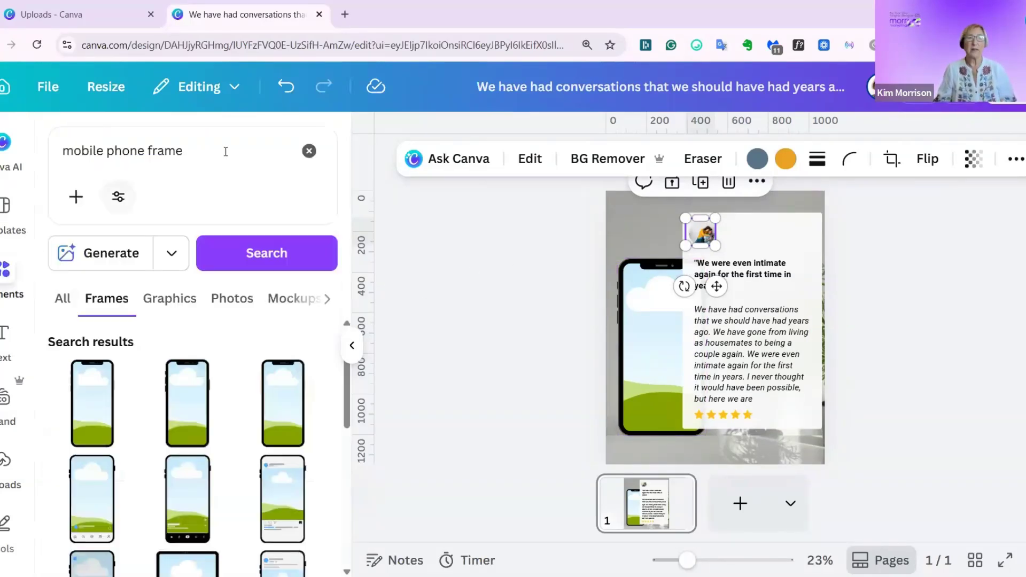
Search the elements library for "circle photo frame".
left_click(310, 152)
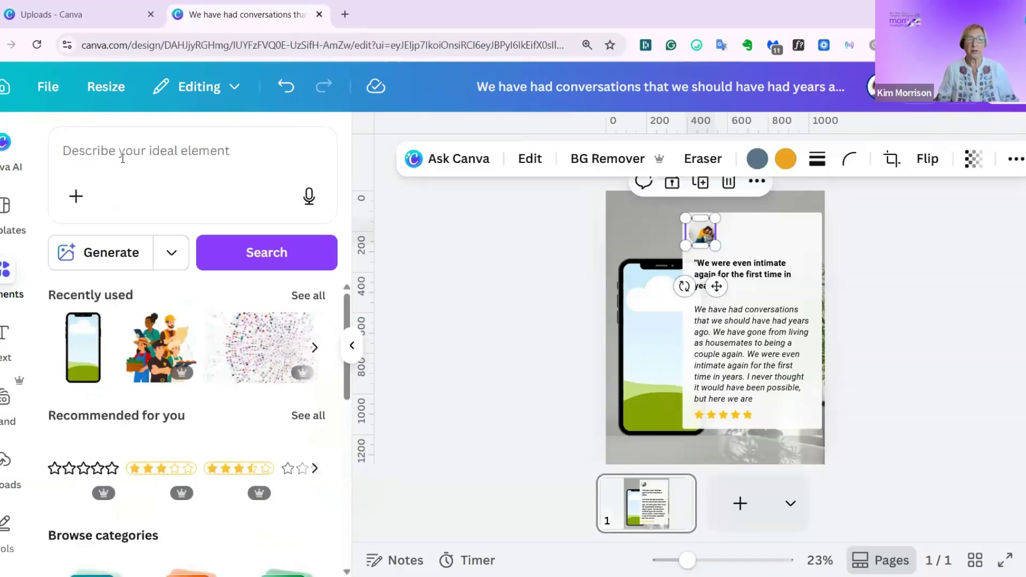
left_click(122, 158)
type("circle")
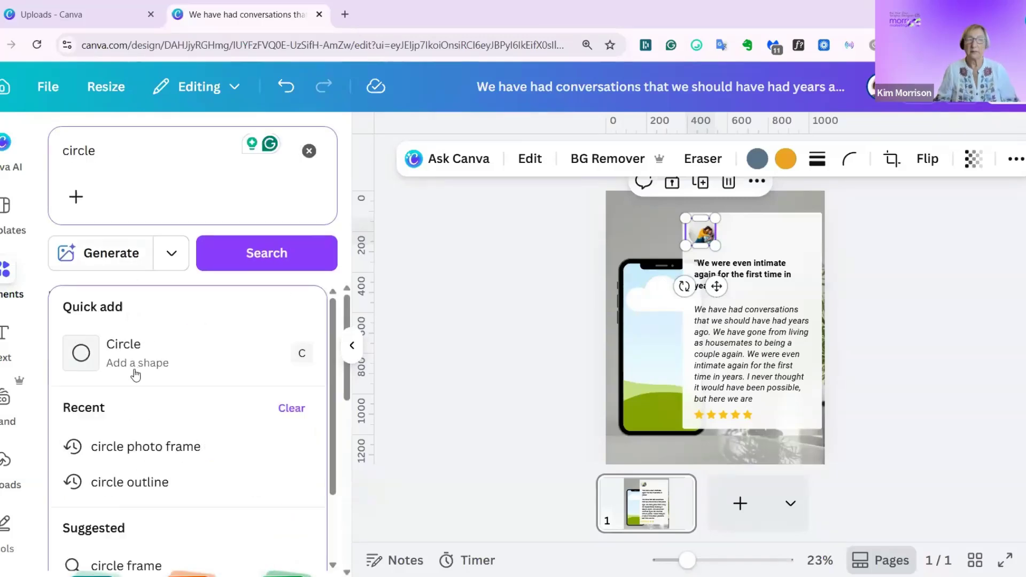
left_click(140, 452)
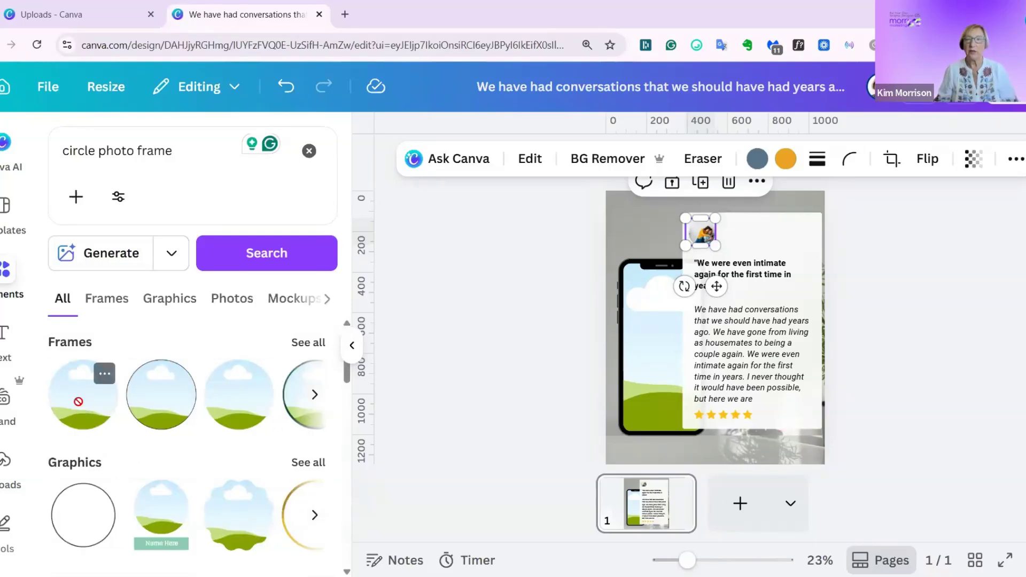
Place the plain circle frame over the round profile picture and scale it down to roughly match the picture's size.
left_click_drag(702, 240, 703, 243)
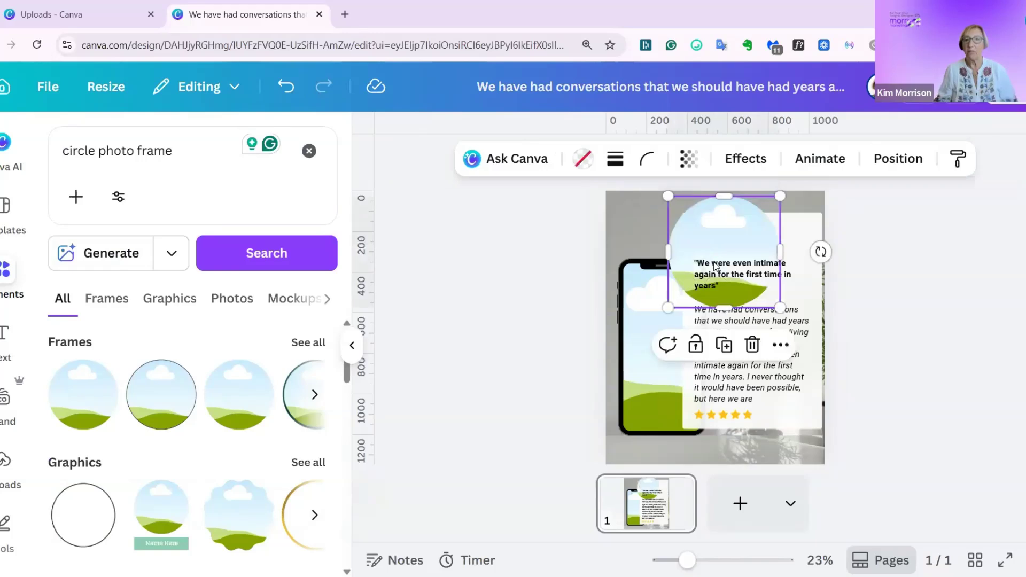
left_click_drag(778, 297, 707, 219)
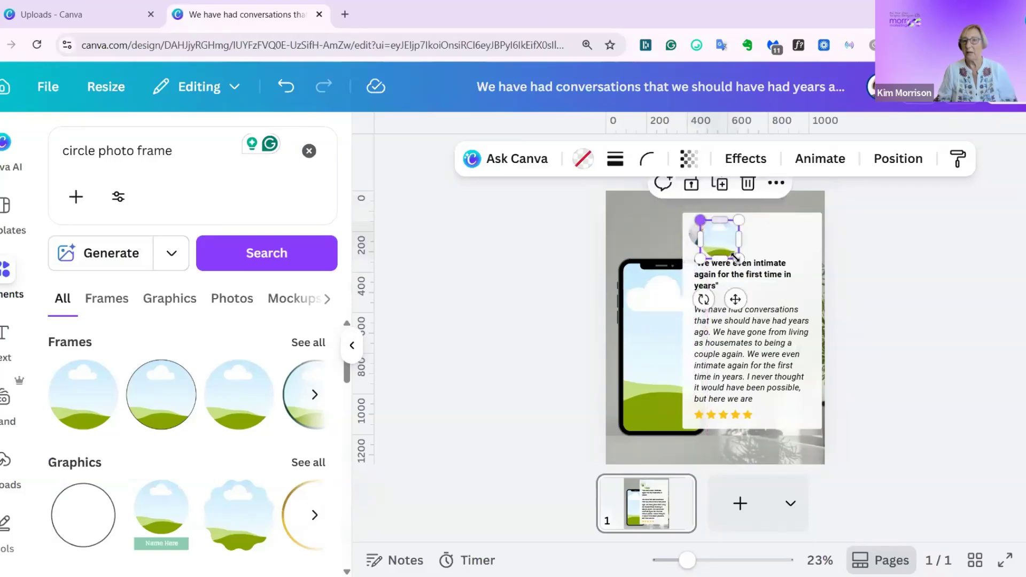
left_click(1005, 286)
left_click(702, 232)
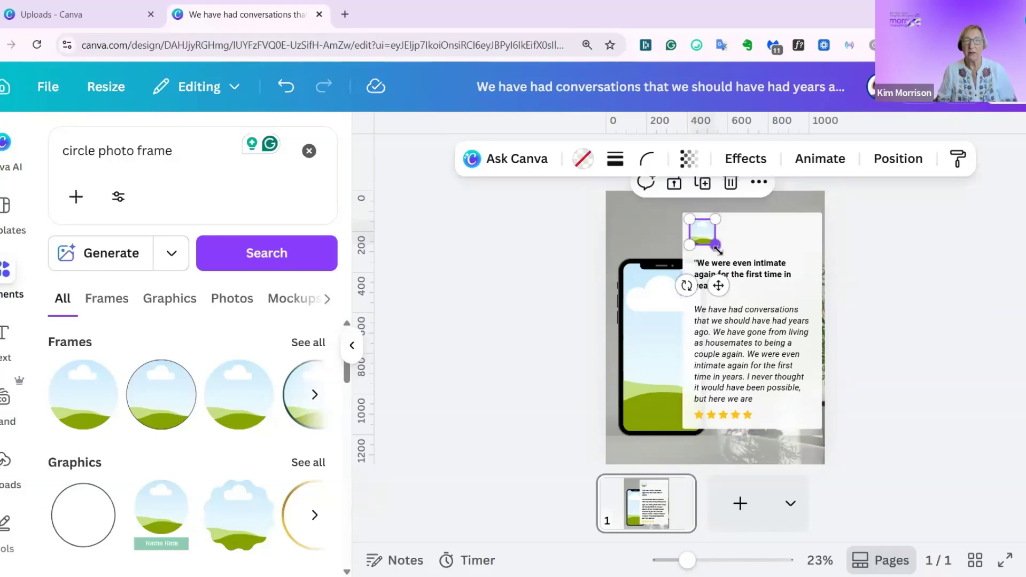
left_click_drag(720, 251, 727, 258)
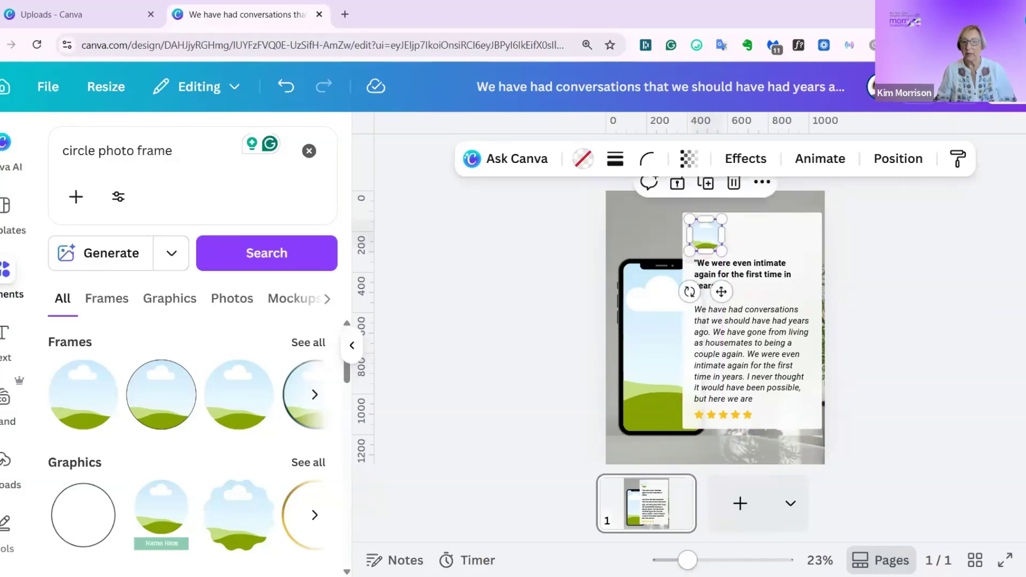
left_click_drag(688, 560, 695, 560)
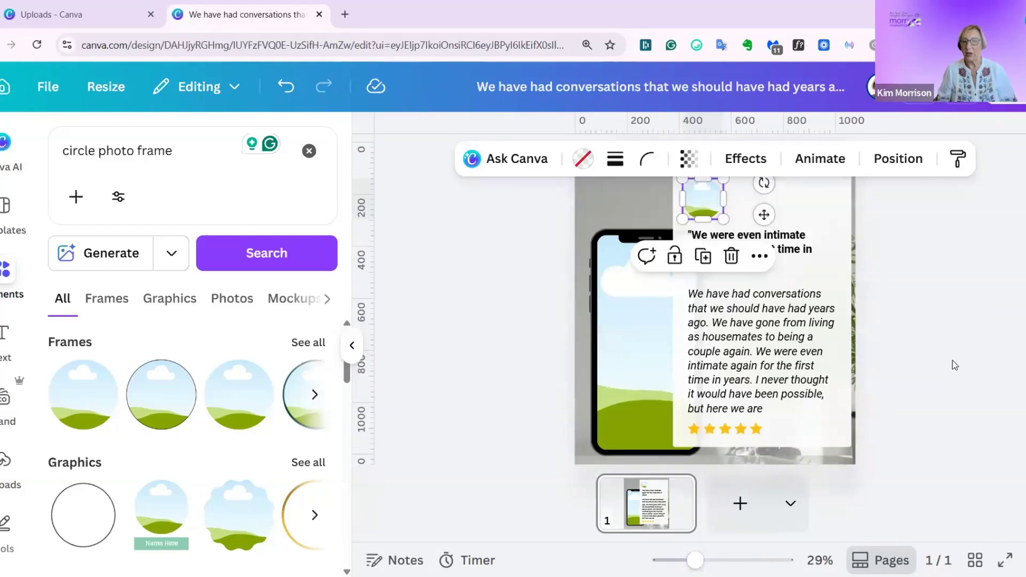
scroll(954, 364, "up", 1)
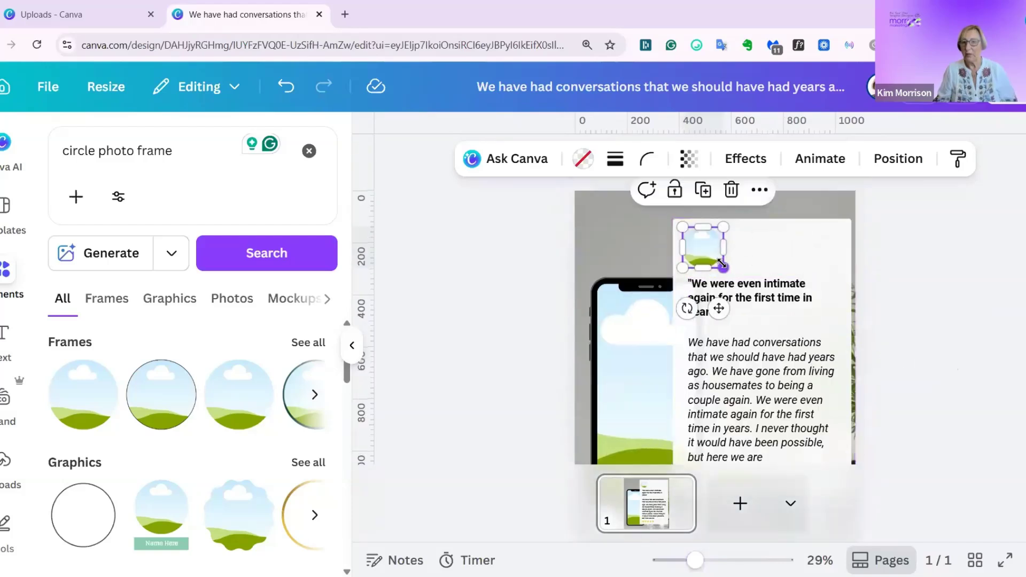
mouse_move(719, 260)
left_mouse_down()
mouse_move(699, 243)
mouse_move(718, 265)
left_mouse_up()
Enlarge the circle frame slightly and nudge it left so it lines up with the profile picture.
left_click(719, 561)
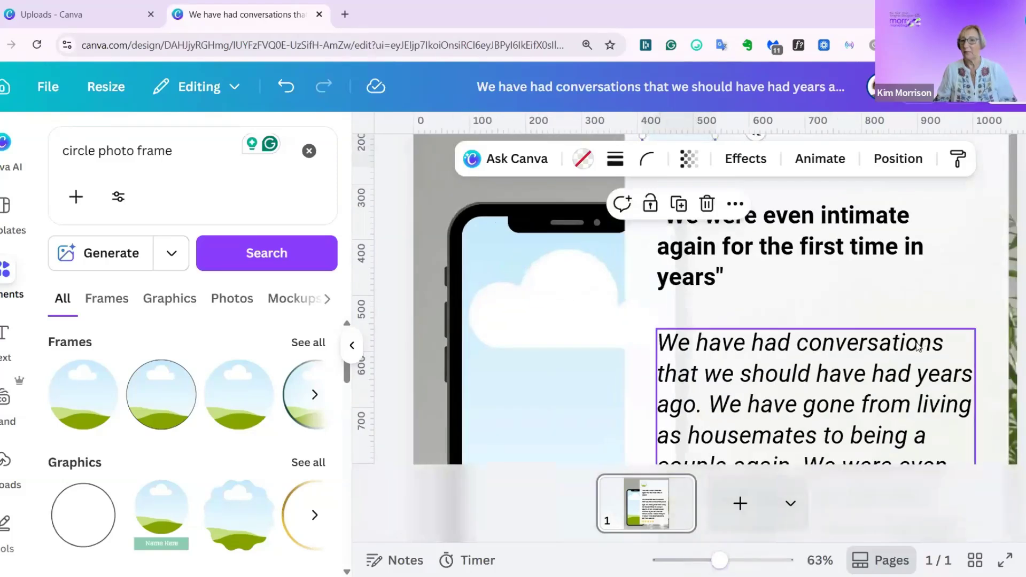
scroll(825, 380, "up", 3)
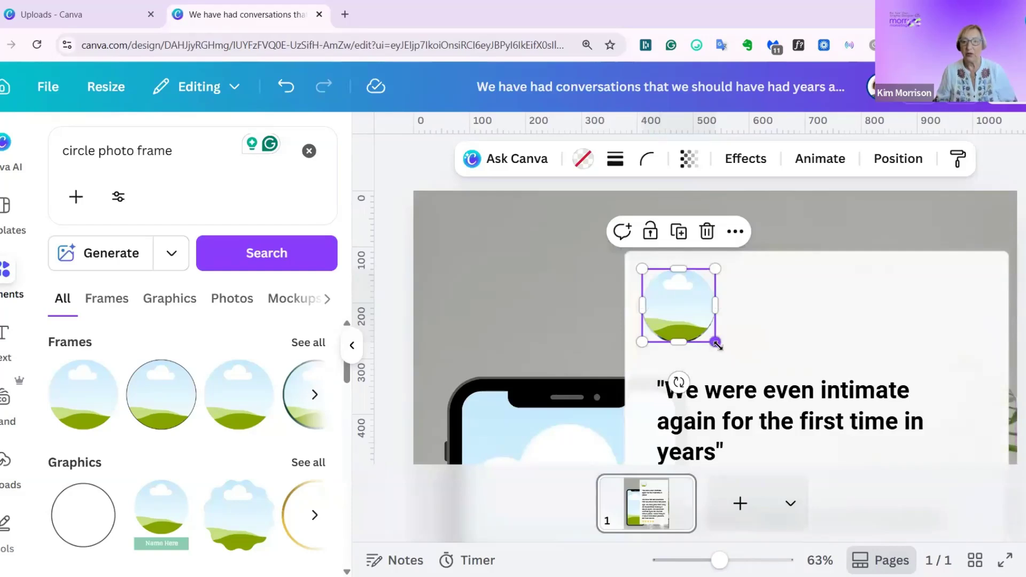
left_click_drag(717, 345, 719, 347)
left_click(836, 327)
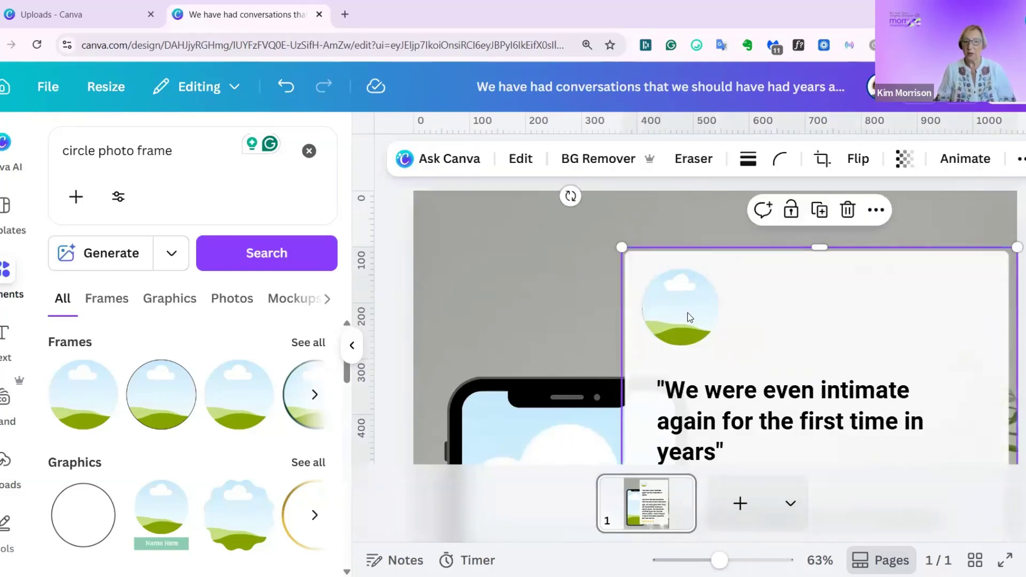
left_click(690, 317)
key("Left")
key("Left")
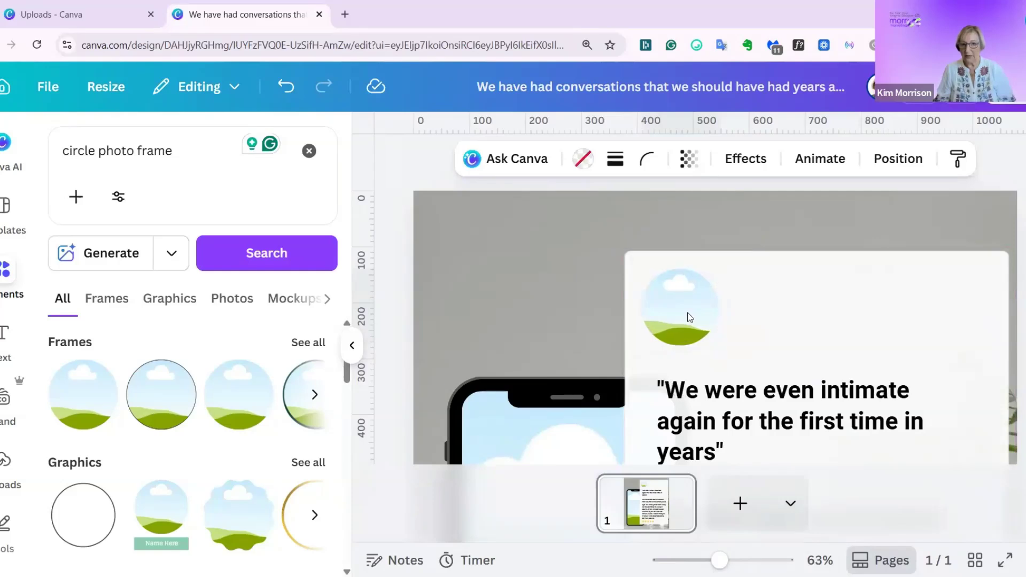
Delete the original round profile picture of the couple from the design's layers, keeping the circle frame.
left_click(690, 318)
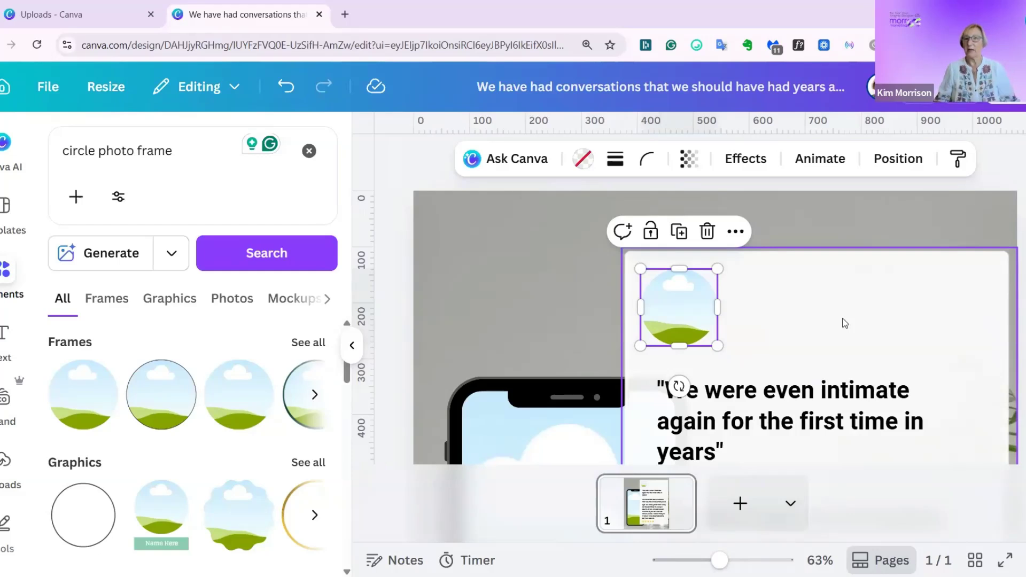
left_click(903, 164)
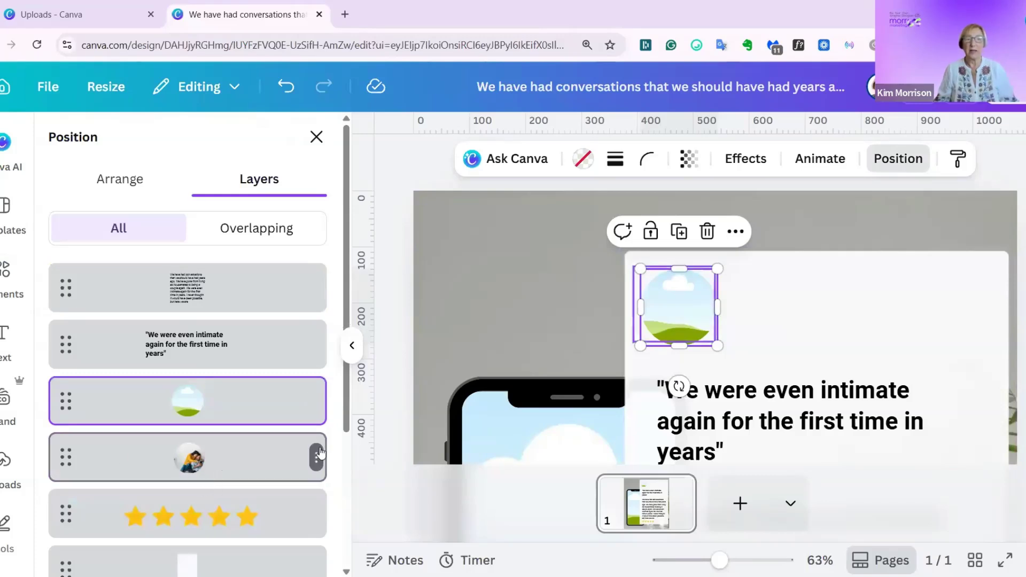
left_click(315, 456)
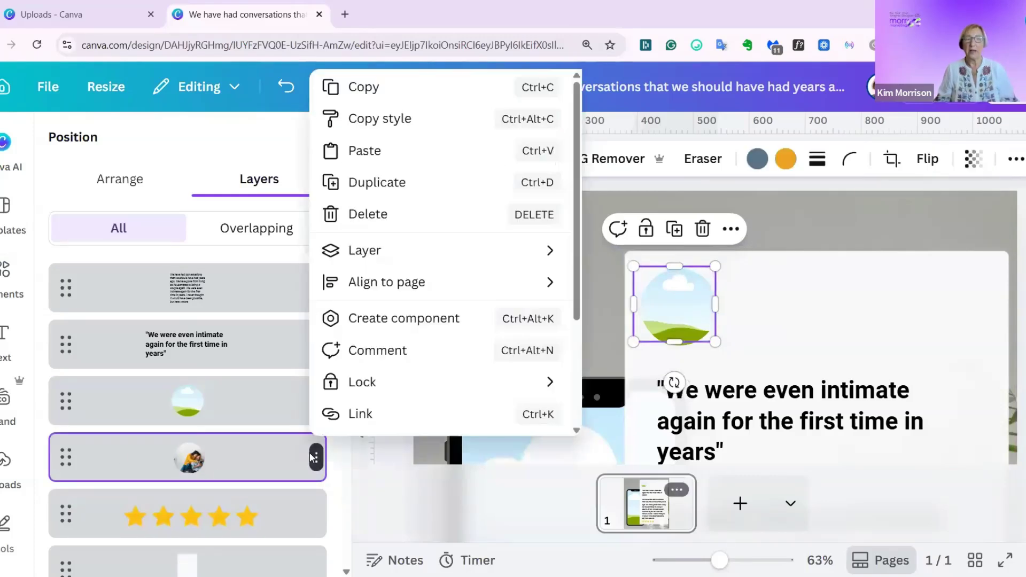
left_click(374, 213)
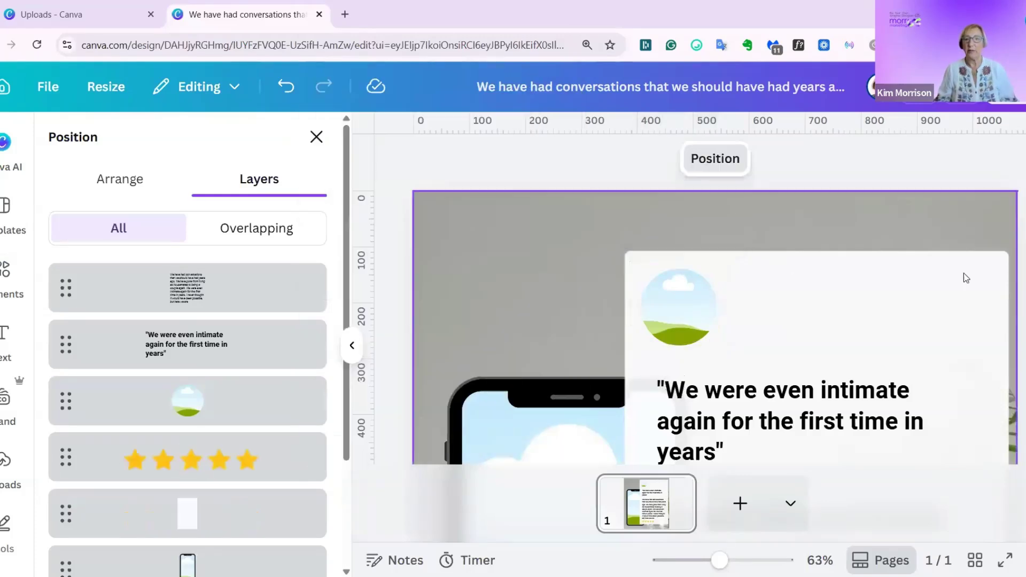
left_click(843, 172)
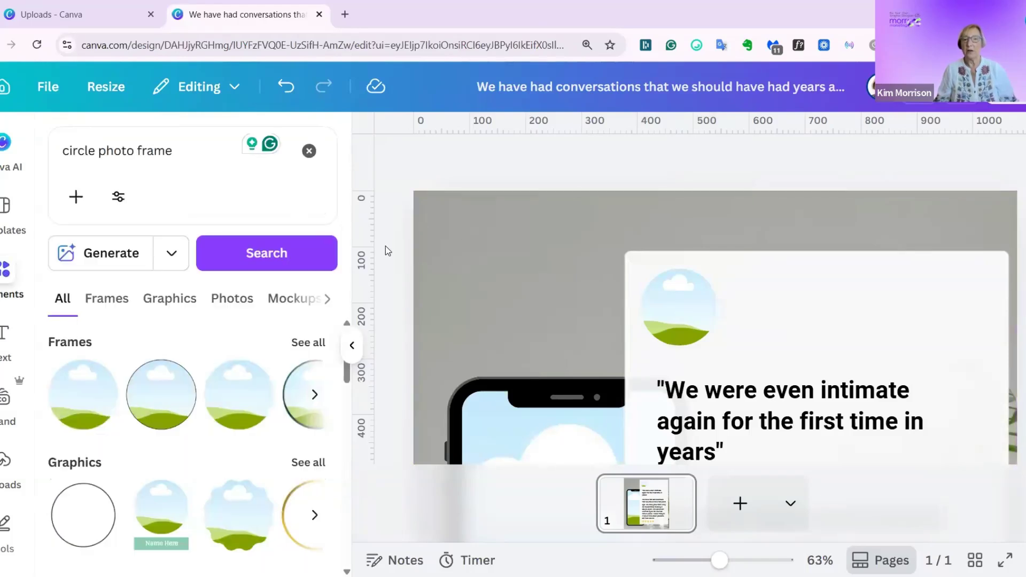
Examine the whole page and check that the testimonial paragraph can be selected as its own text box.
scroll(386, 246, "down", 9)
scroll(394, 253, "up", 9)
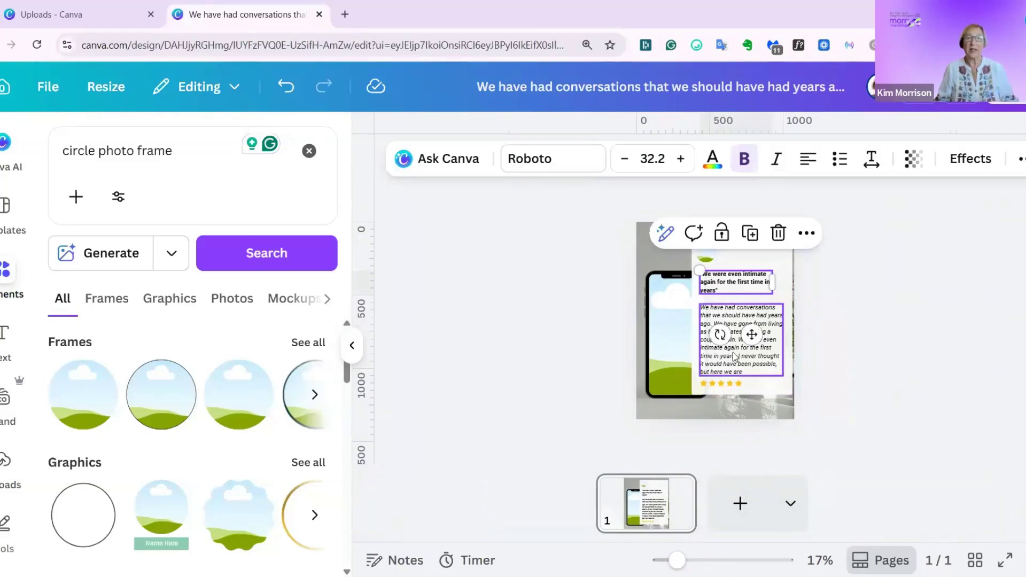
left_click(732, 352)
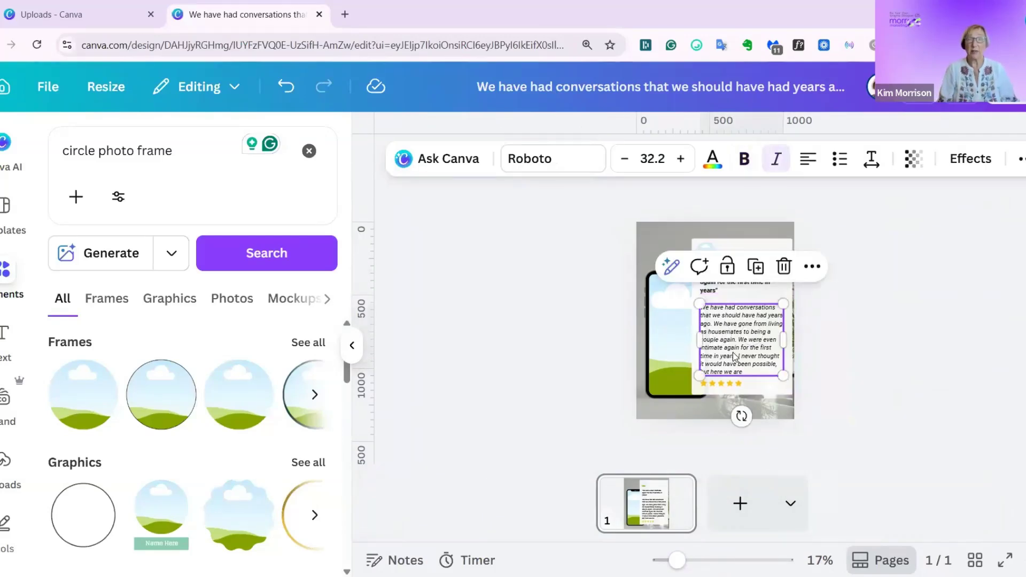
left_click(955, 290)
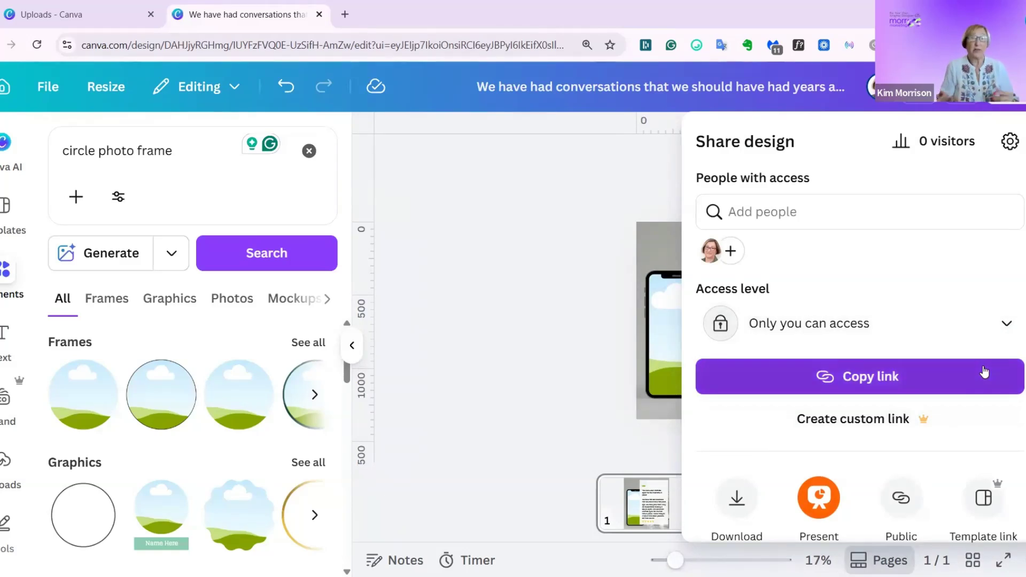
Set the design's sharing access to anyone with the link, with editing permission.
left_click(1005, 332)
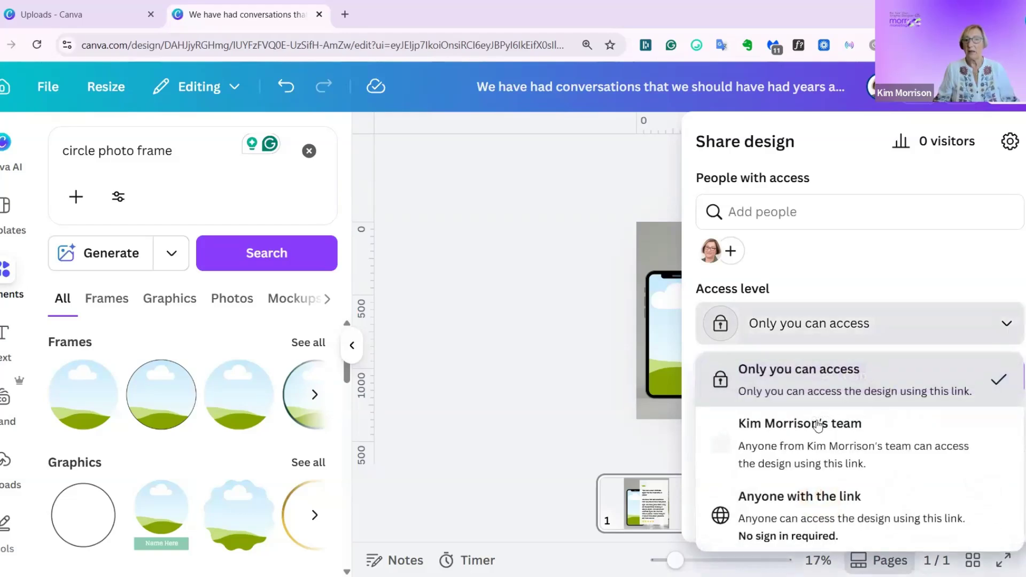
left_click(802, 527)
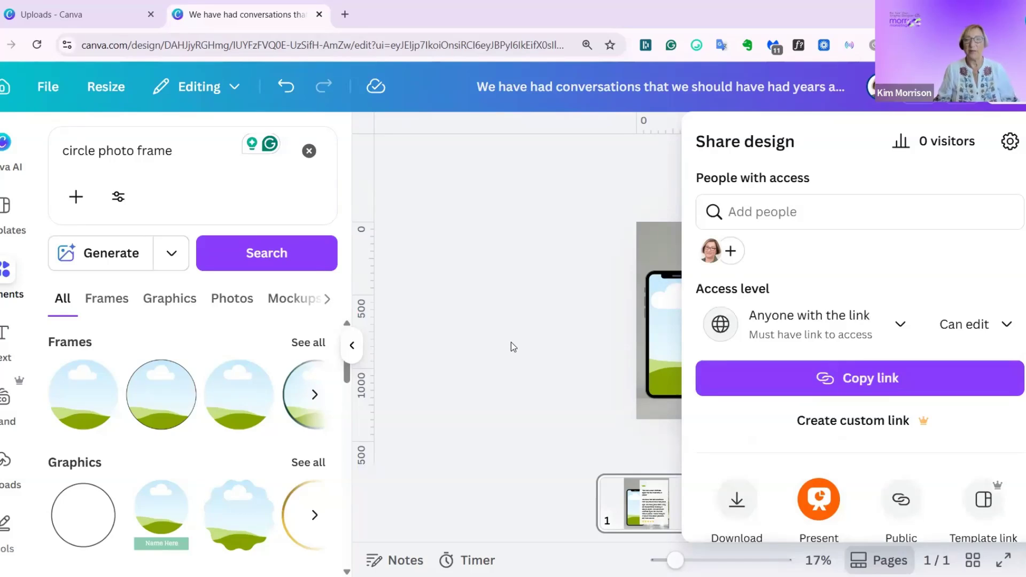
left_click(536, 339)
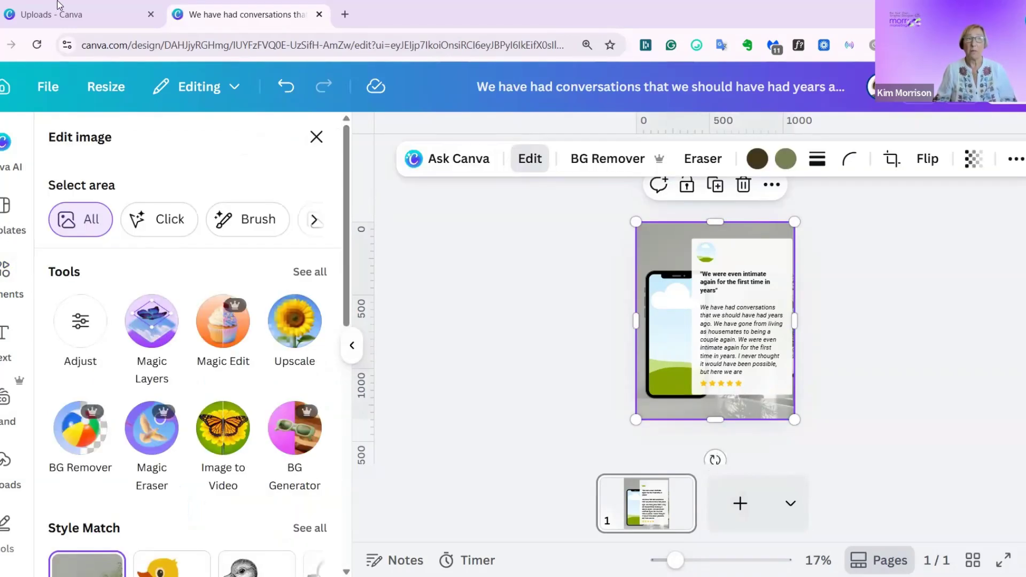
Open the uploaded testimonial image headed "Slowly but surely we started to reconnect" in a new design for image editing.
left_click(59, 14)
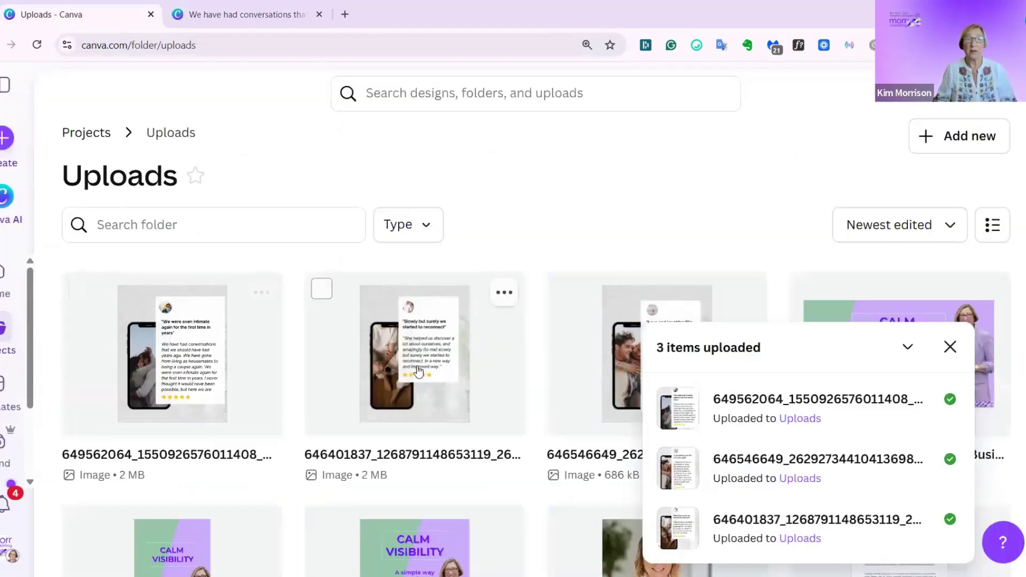
left_click(418, 369)
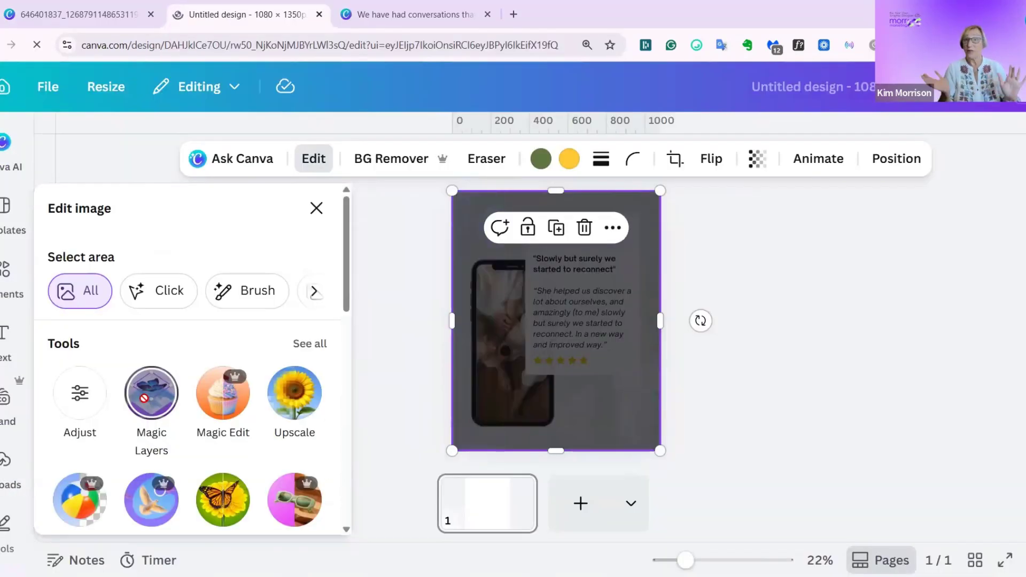